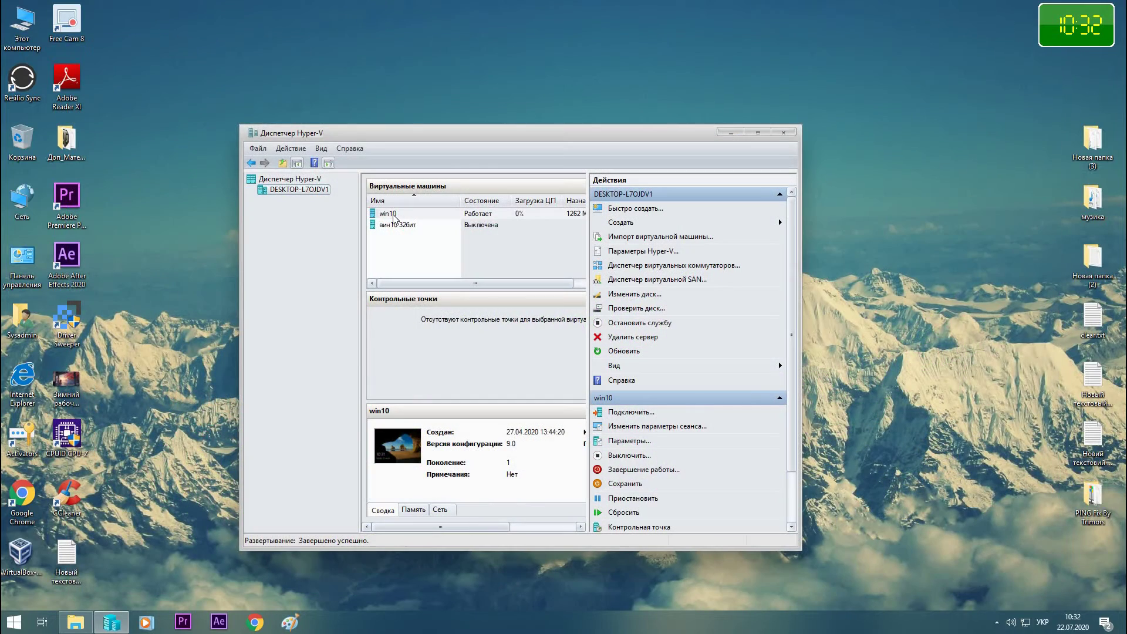
- Connect to the win10 VM full screen and sign in with the account password using the ENG layout
left_click(393, 215)
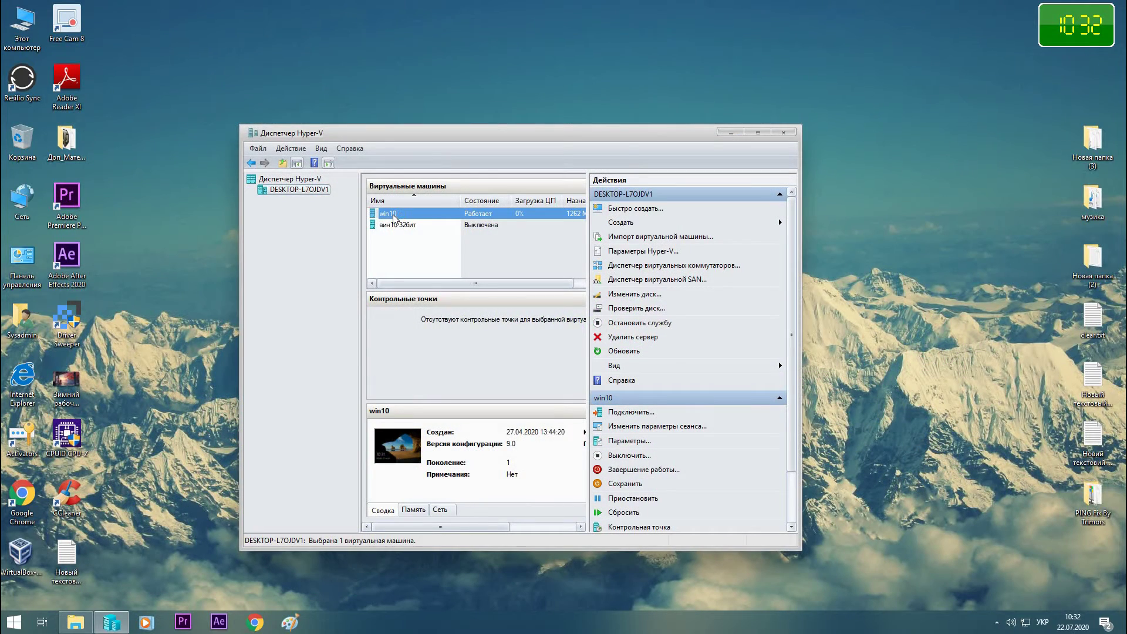
double_click(393, 215)
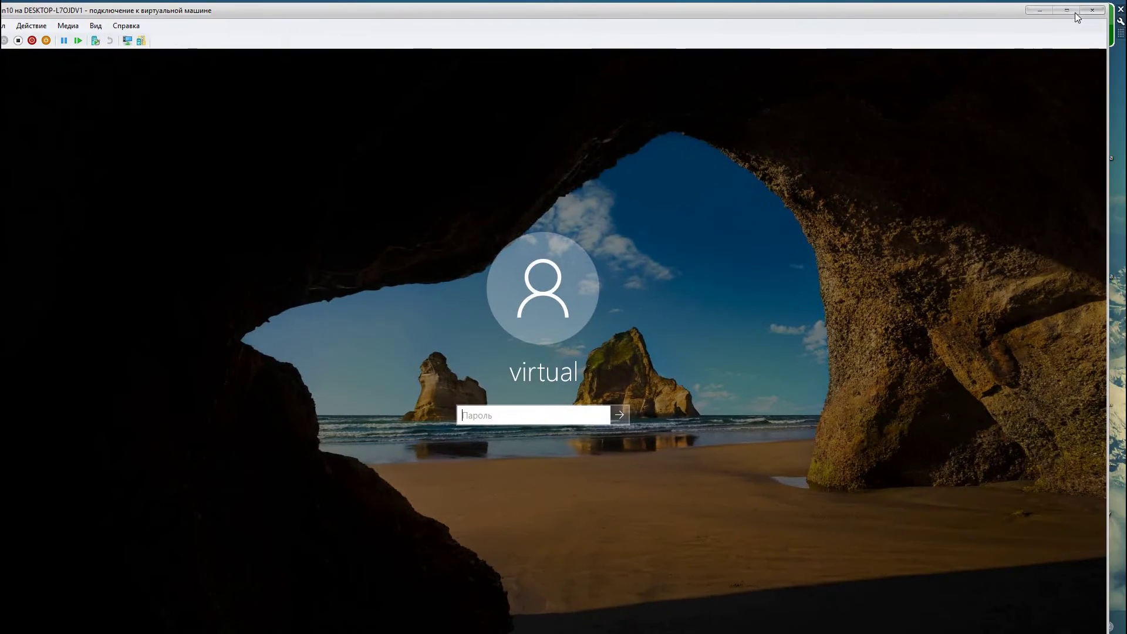
left_click(1067, 10)
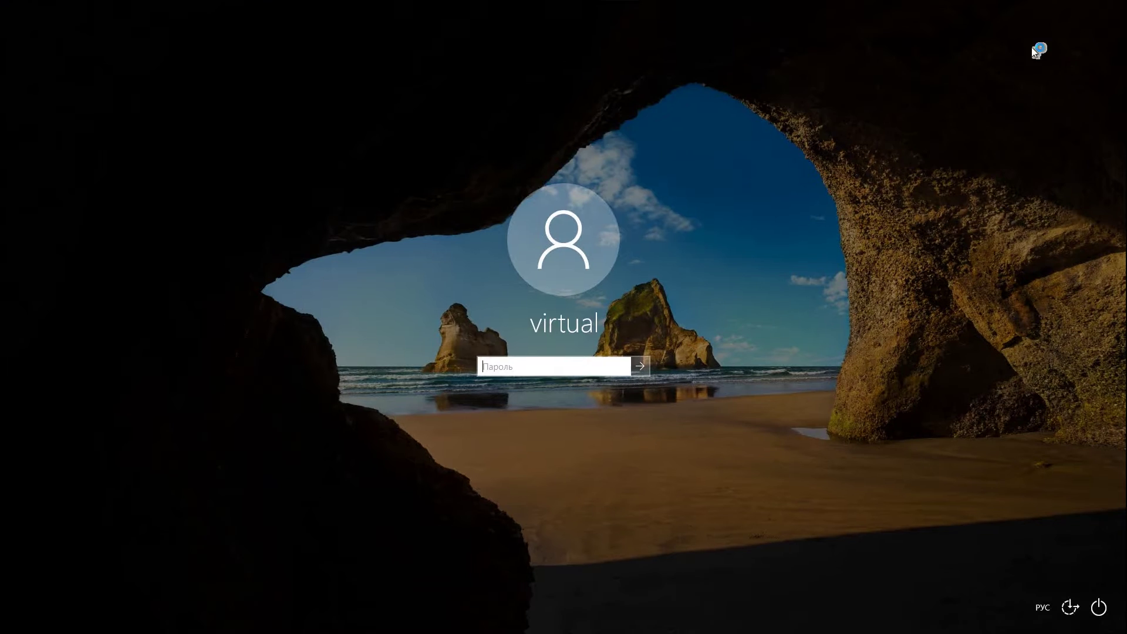
key("alt+shift")
type("•••••••••")
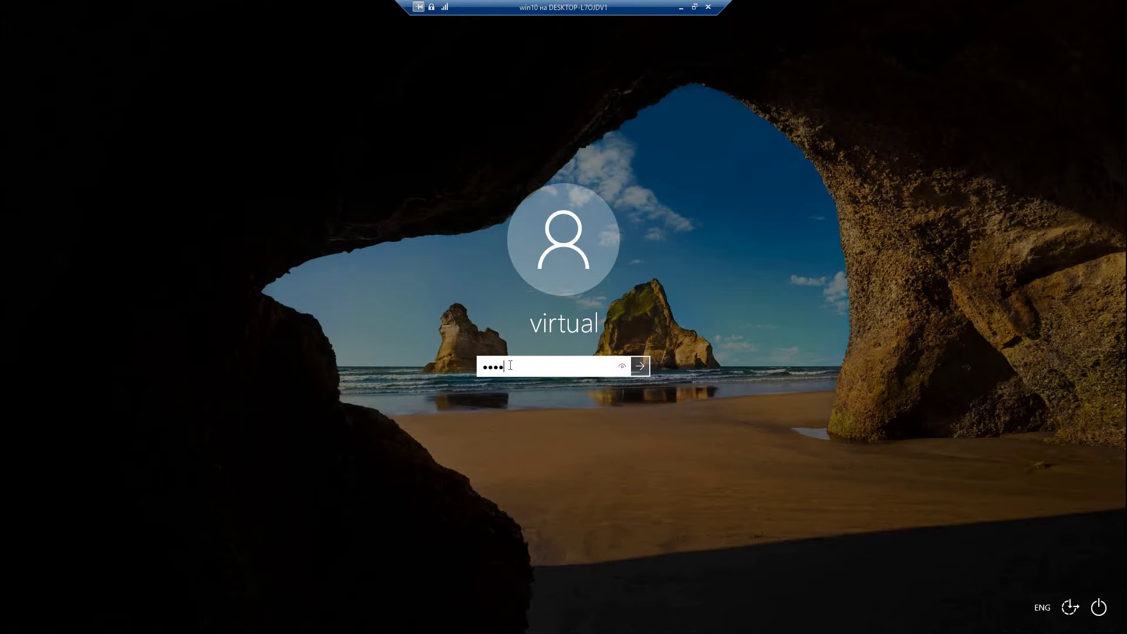
key("Return")
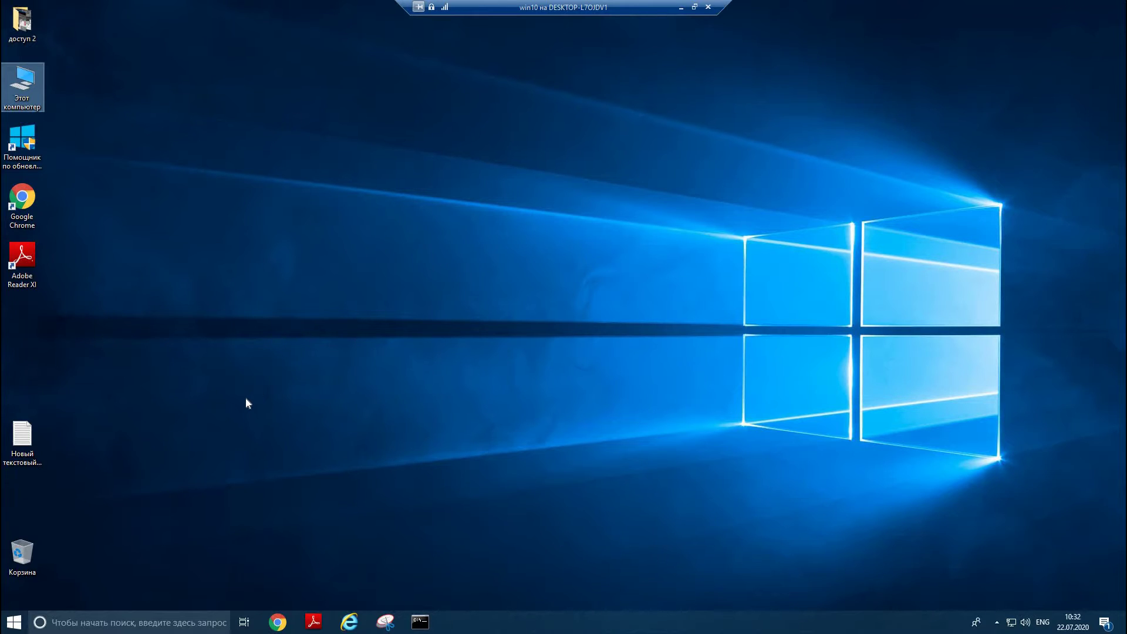
- Search 'ком' and run Командная строка as administrator, centring the console window
left_click(13, 622)
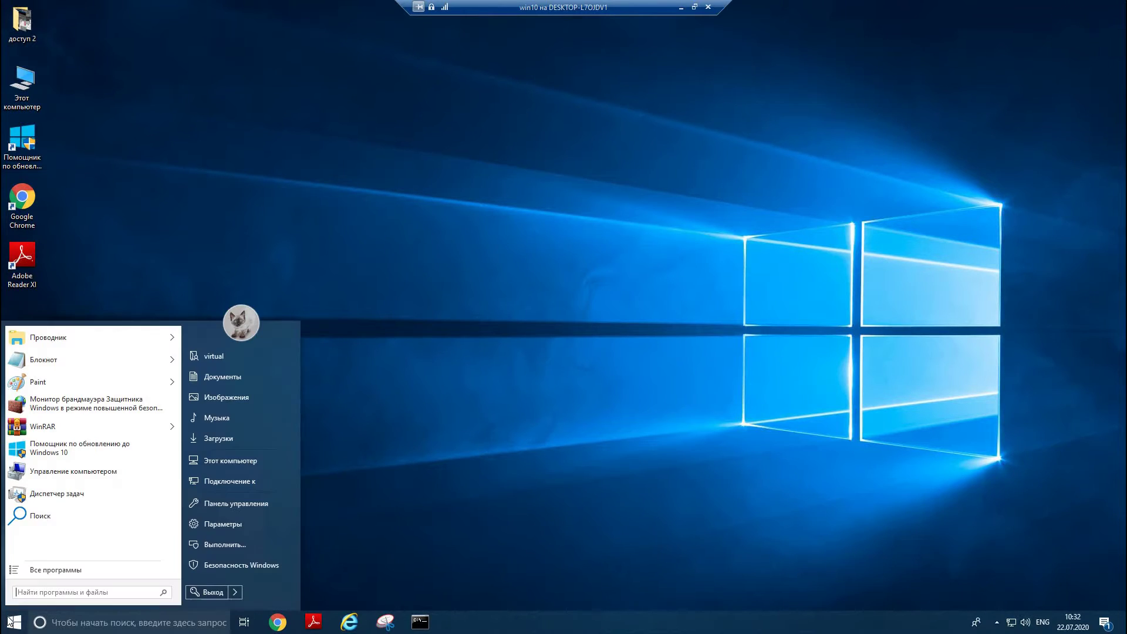
left_click(40, 590)
key("alt+shift")
type("ком")
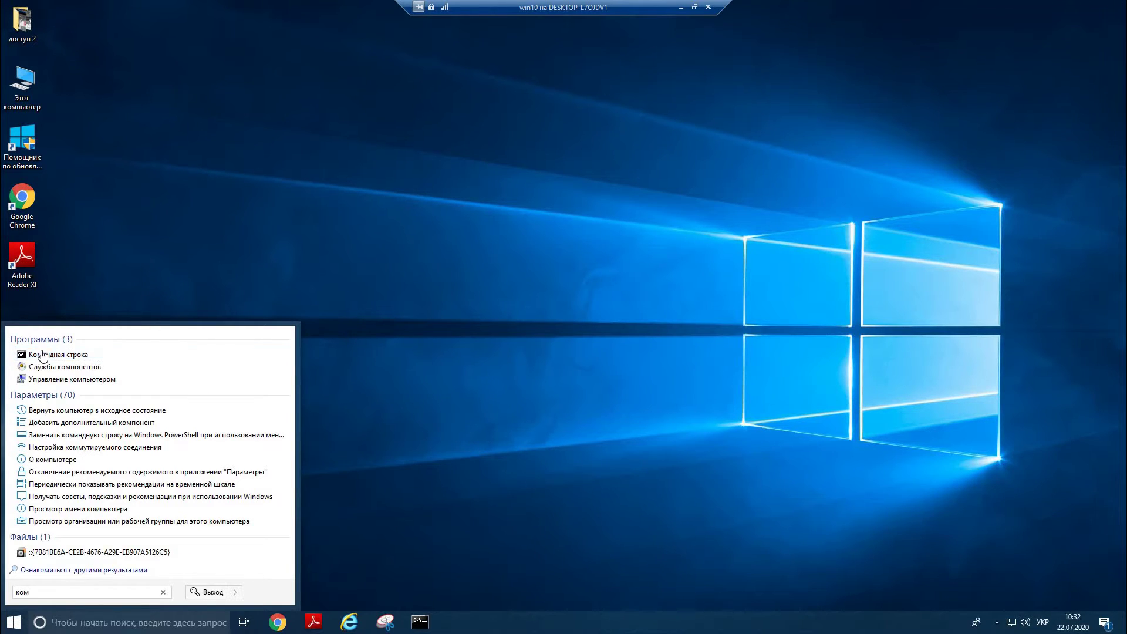
right_click(41, 354)
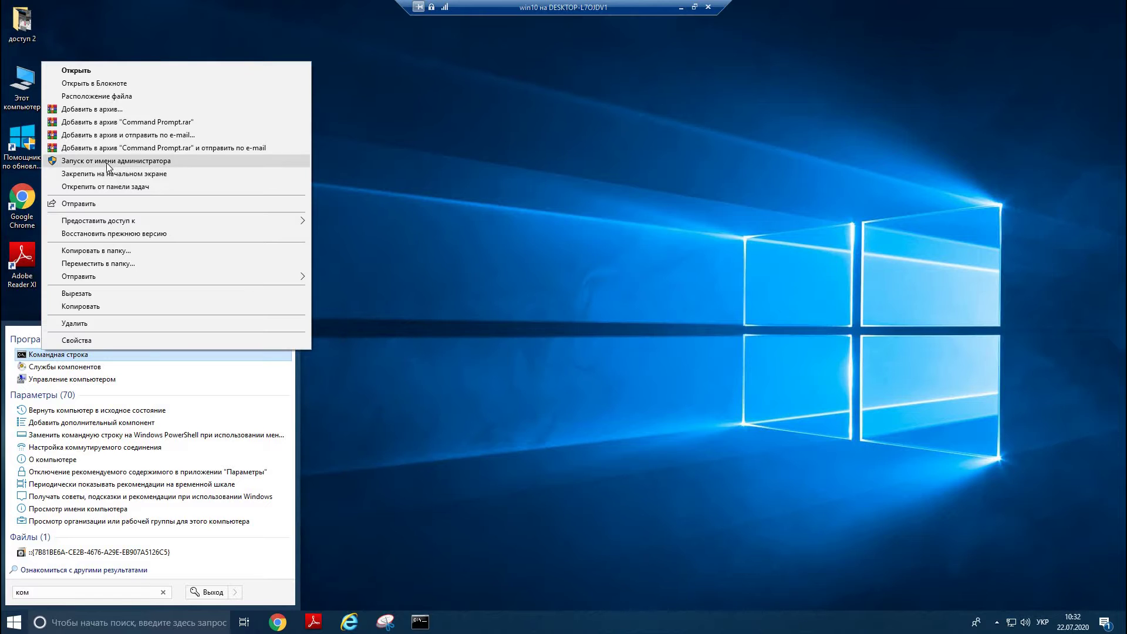
left_click(107, 163)
key("alt+shift")
key("alt+shift")
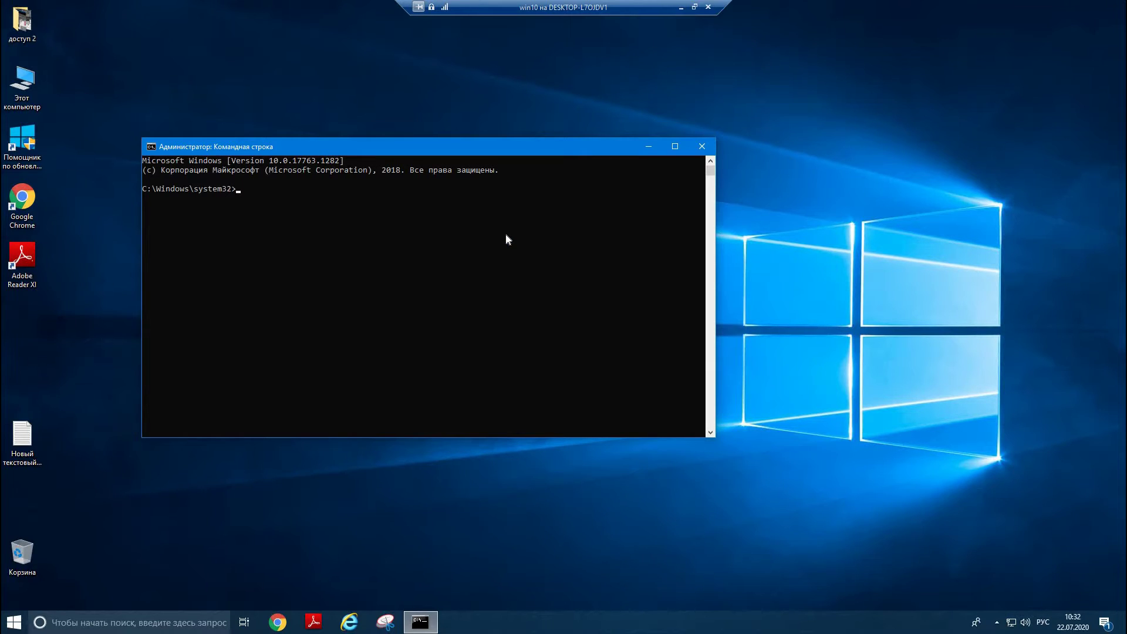
left_click_drag(575, 143, 528, 133)
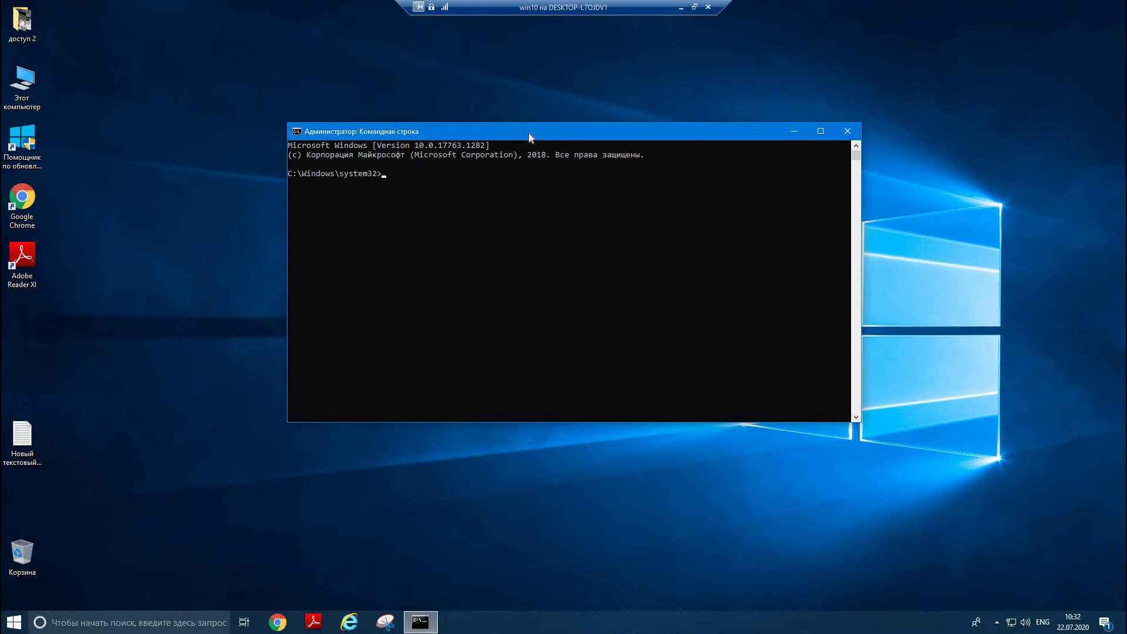
- Run diskpart and list volume to check drives C: and E:, then exit DiskPart
type("diskpart")
key("Return")
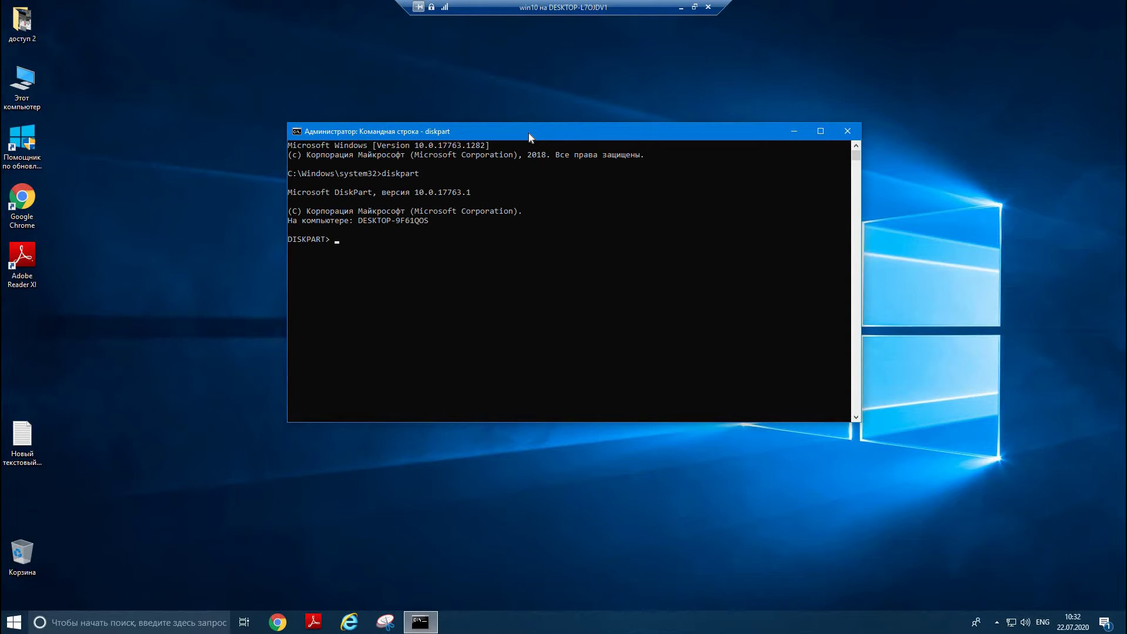
type("list volume")
key("Return")
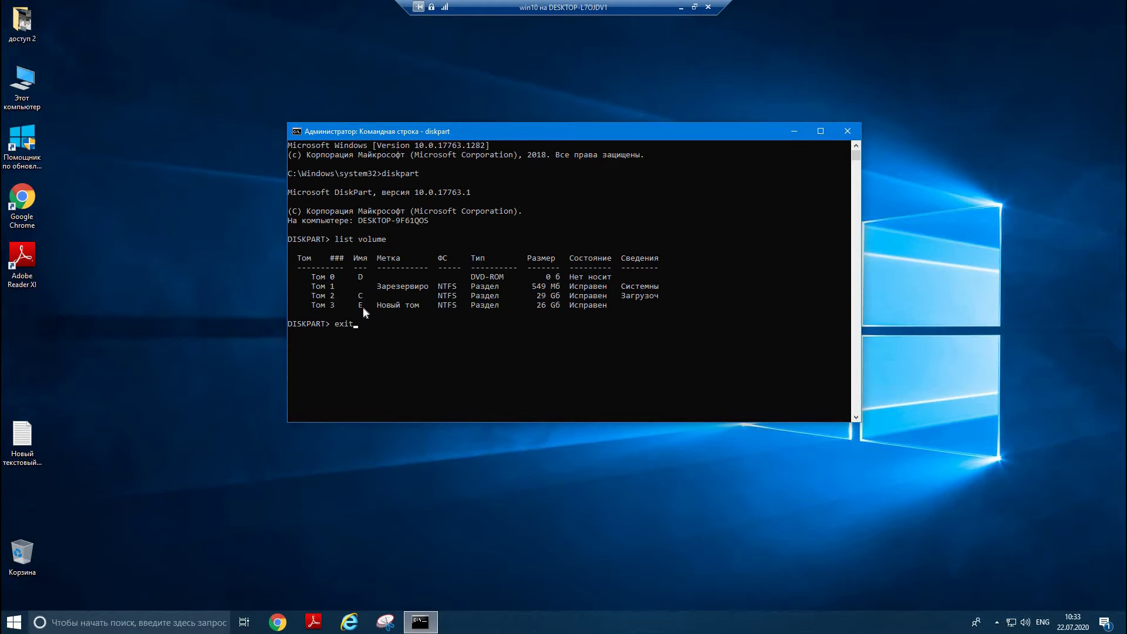
key("Return")
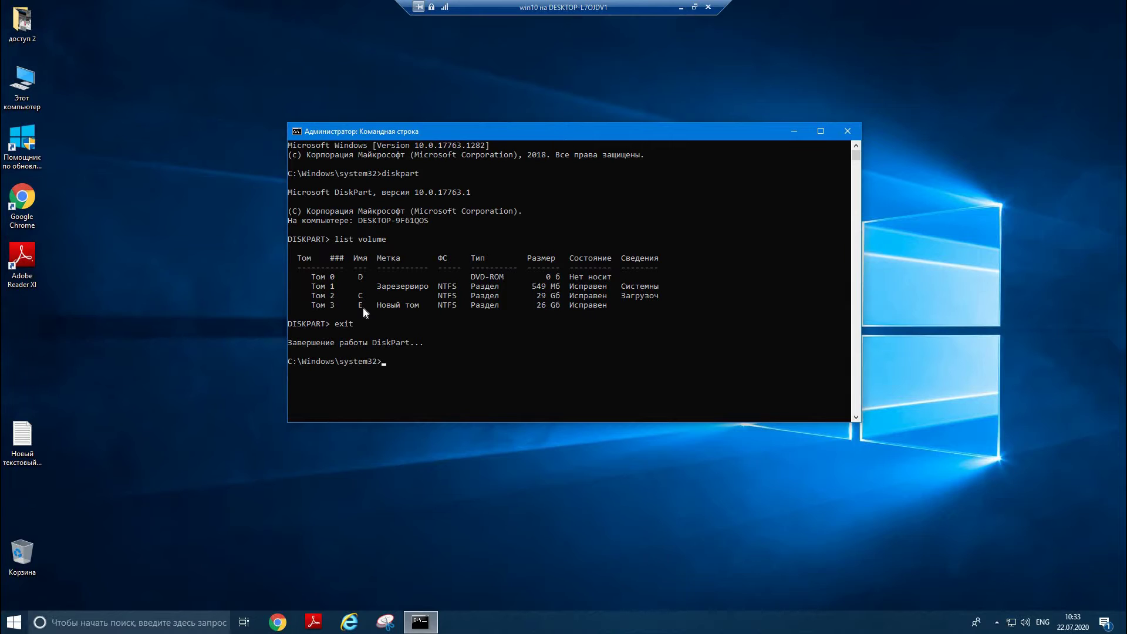
- Run 'wbadmin start backup -backuptarget:E: -include:C: -allCritical'
type("wbadmin start backup -backuptarget:{|} -include: -allCritical")
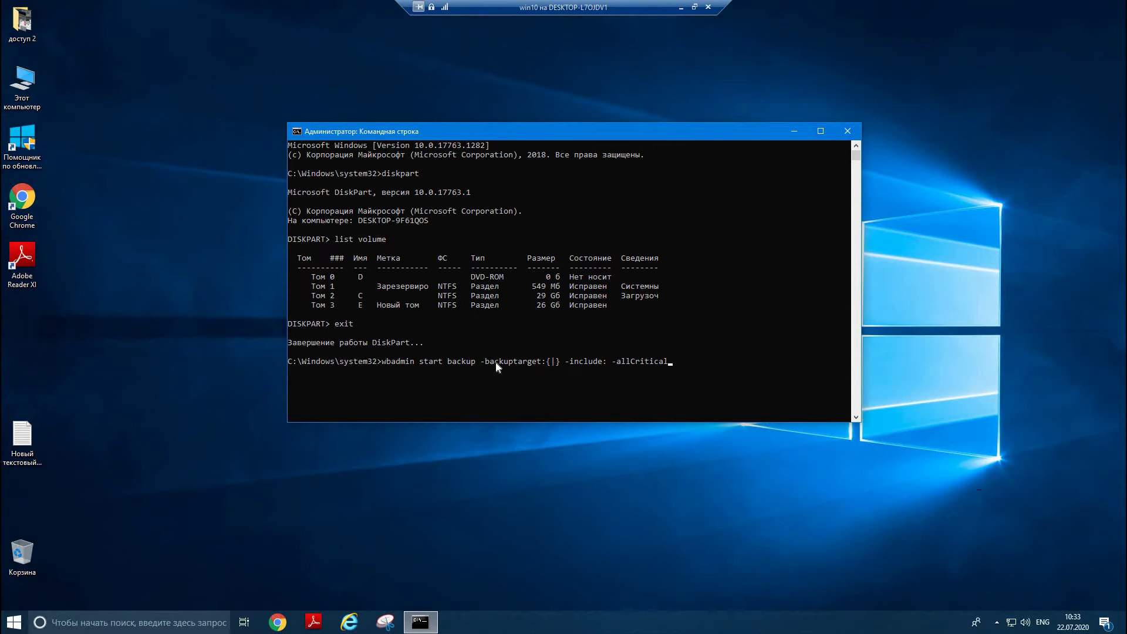
key("Left")
key("BackSpace")
key("BackSpace")
key("BackSpace")
type("E:")
type("C:")
key("Return")
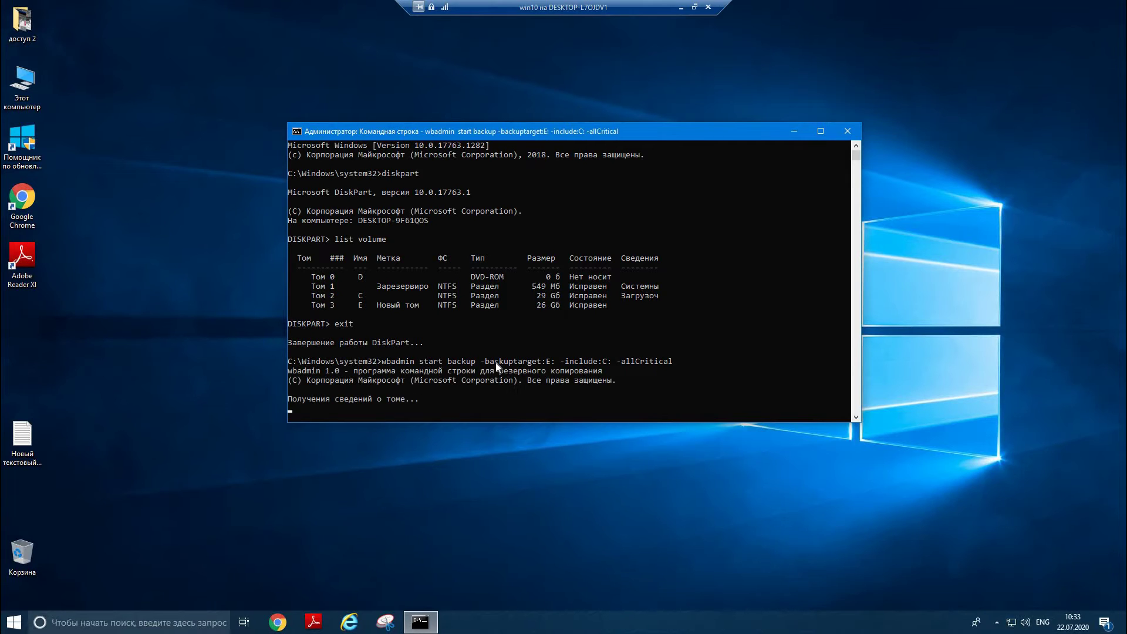
- Confirm the backup with y and close the console once it completes
scroll(488, 356, "down", 2)
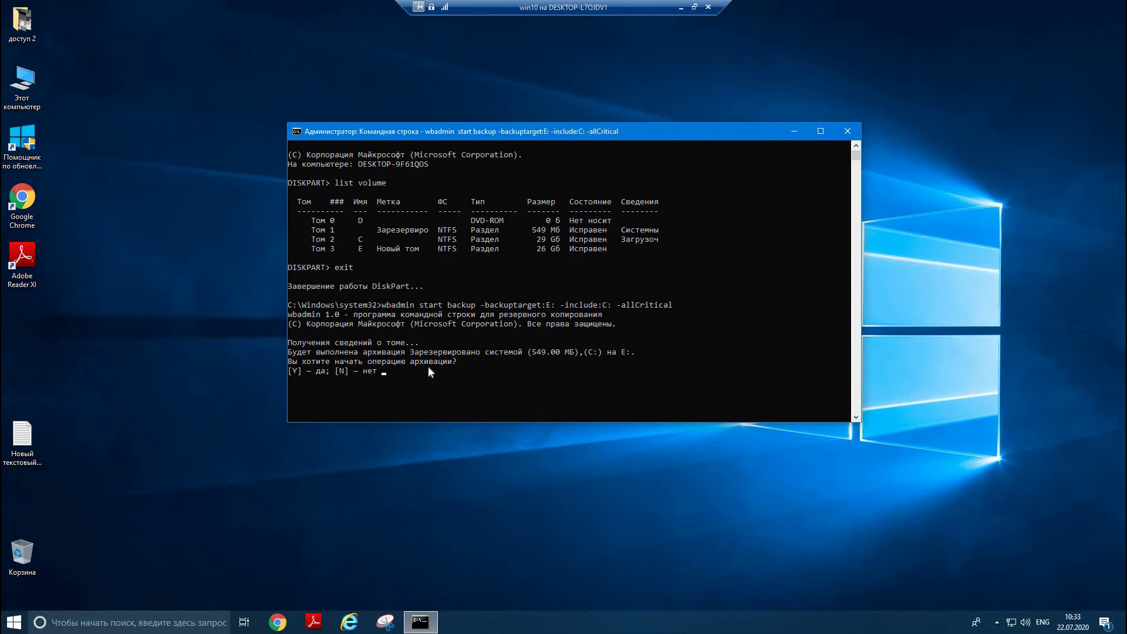
type("y")
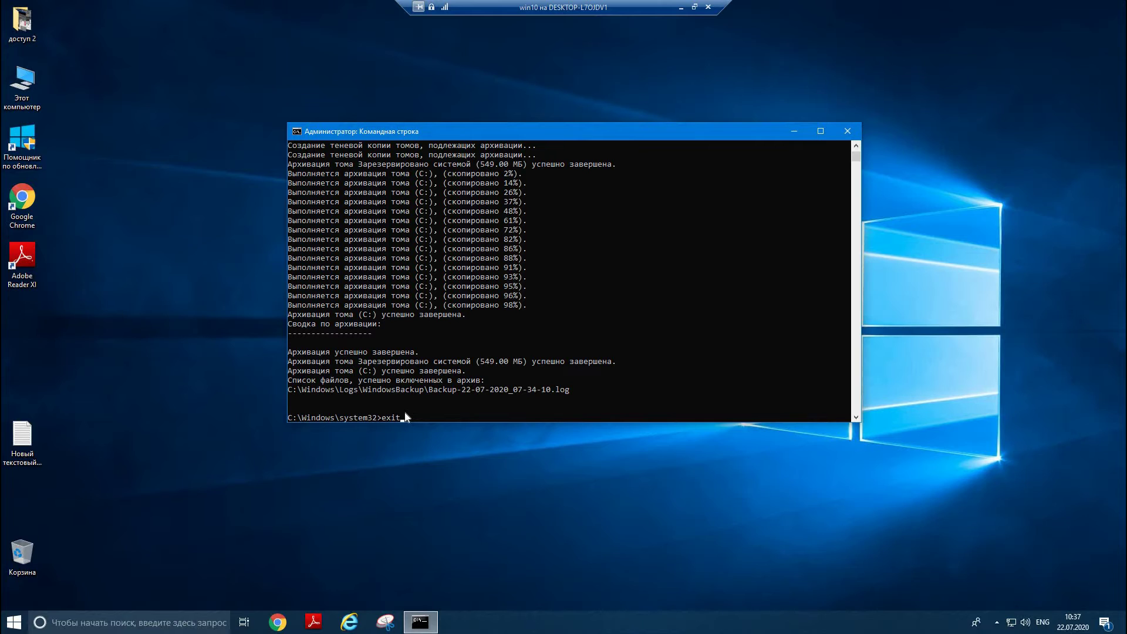
key("Return")
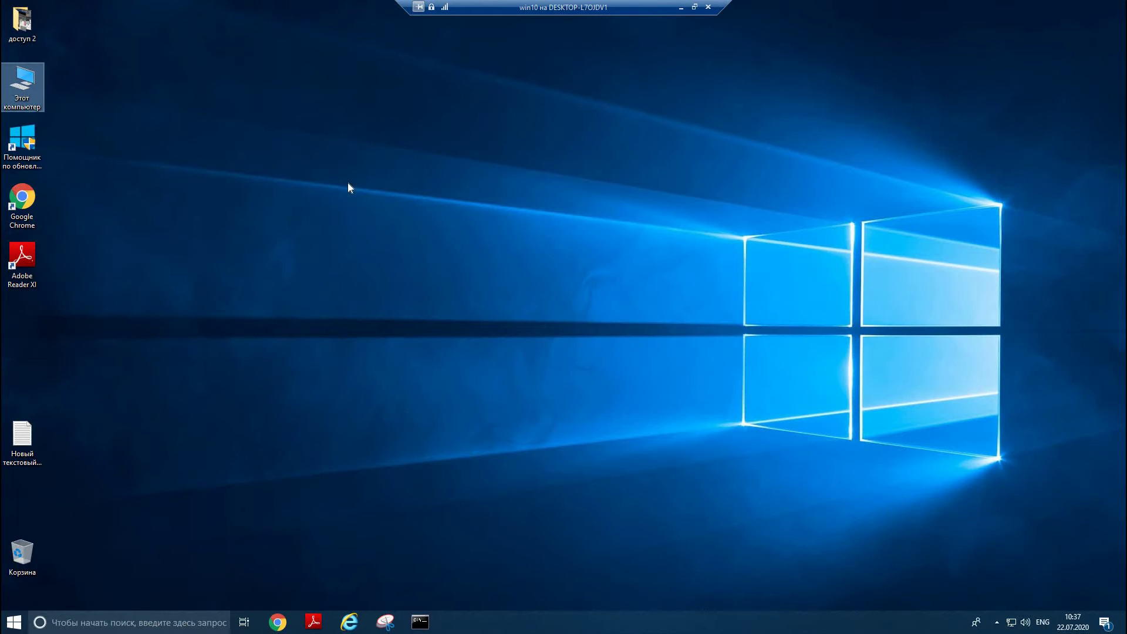
double_click(36, 76)
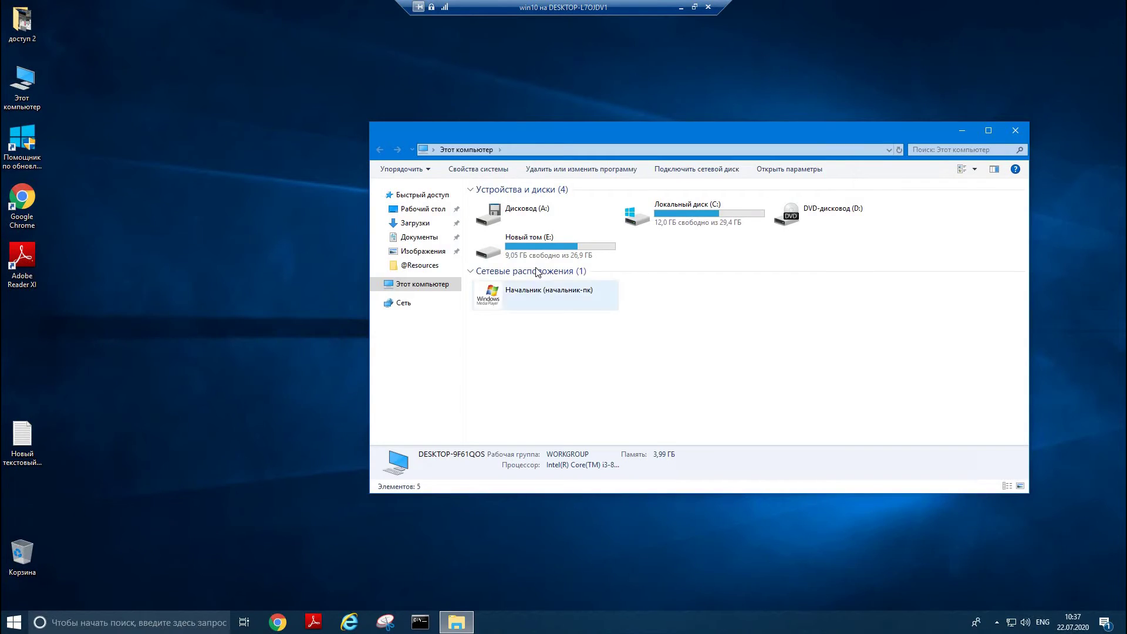
double_click(533, 252)
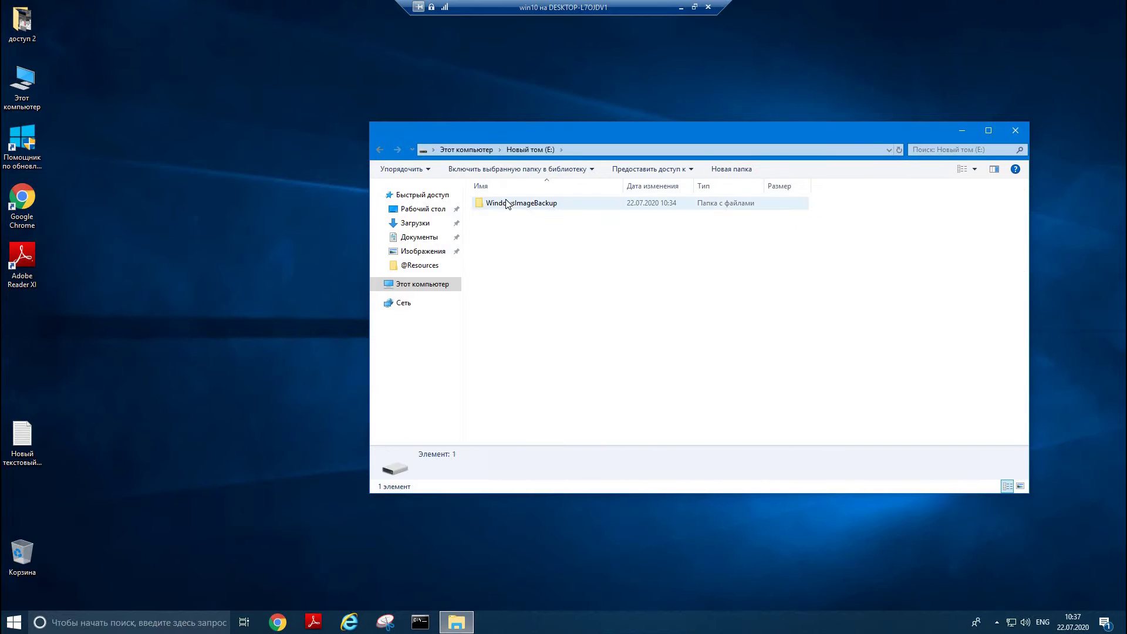
left_click(527, 211)
double_click(526, 204)
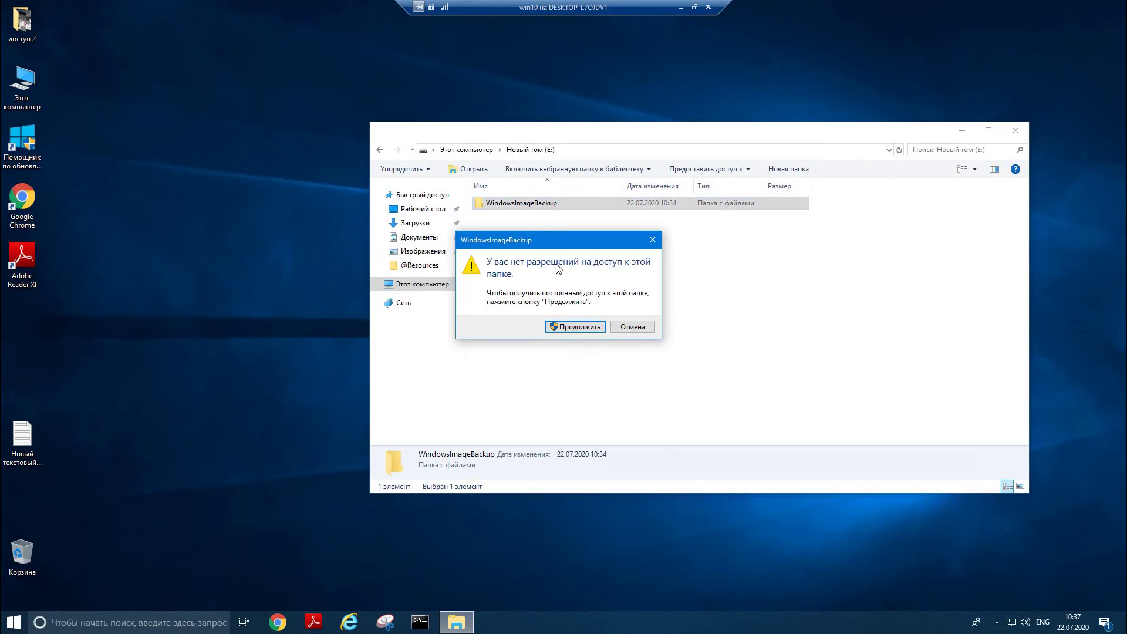
left_click(569, 325)
double_click(516, 203)
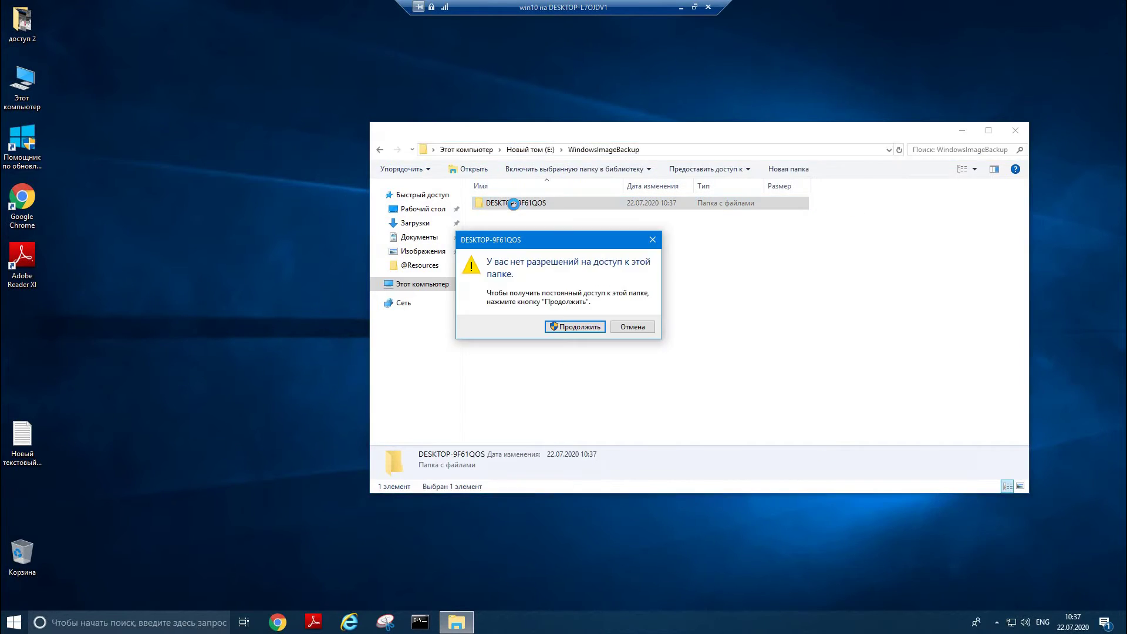
left_click(565, 325)
double_click(527, 203)
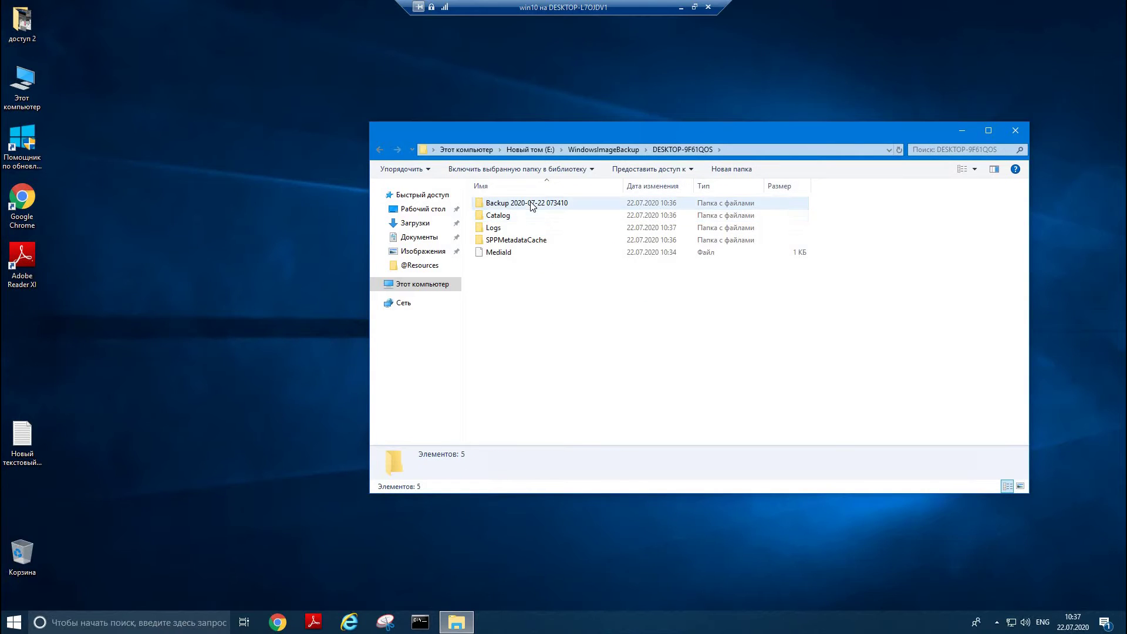
left_click(567, 325)
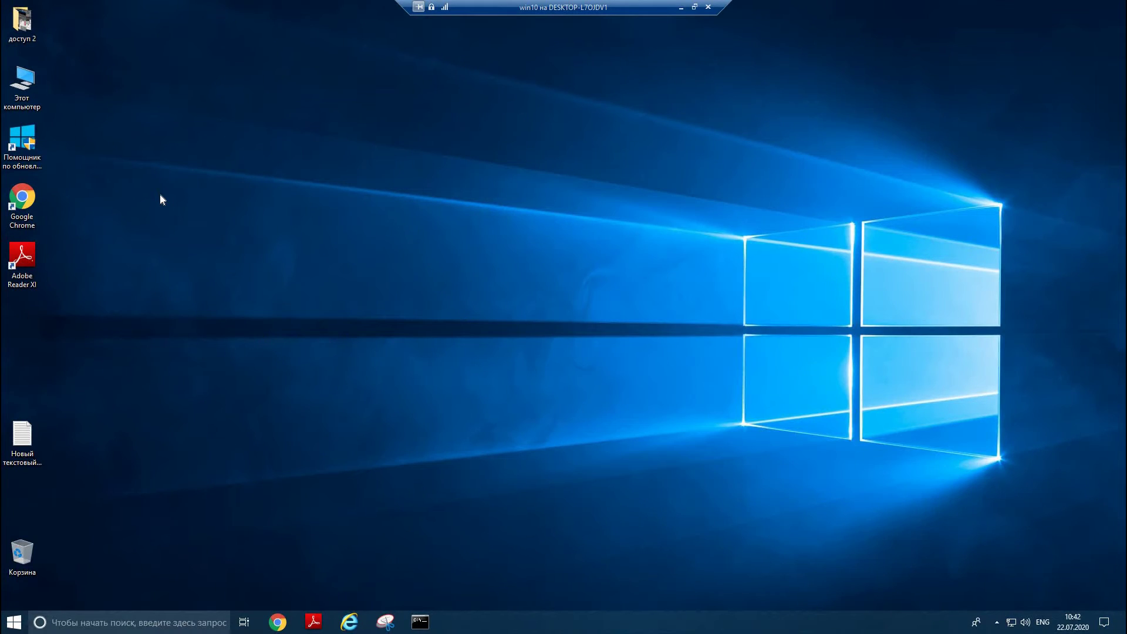
- Delete the доступ 2 folder and the new text document from the desktop
right_click(16, 20)
left_click(65, 264)
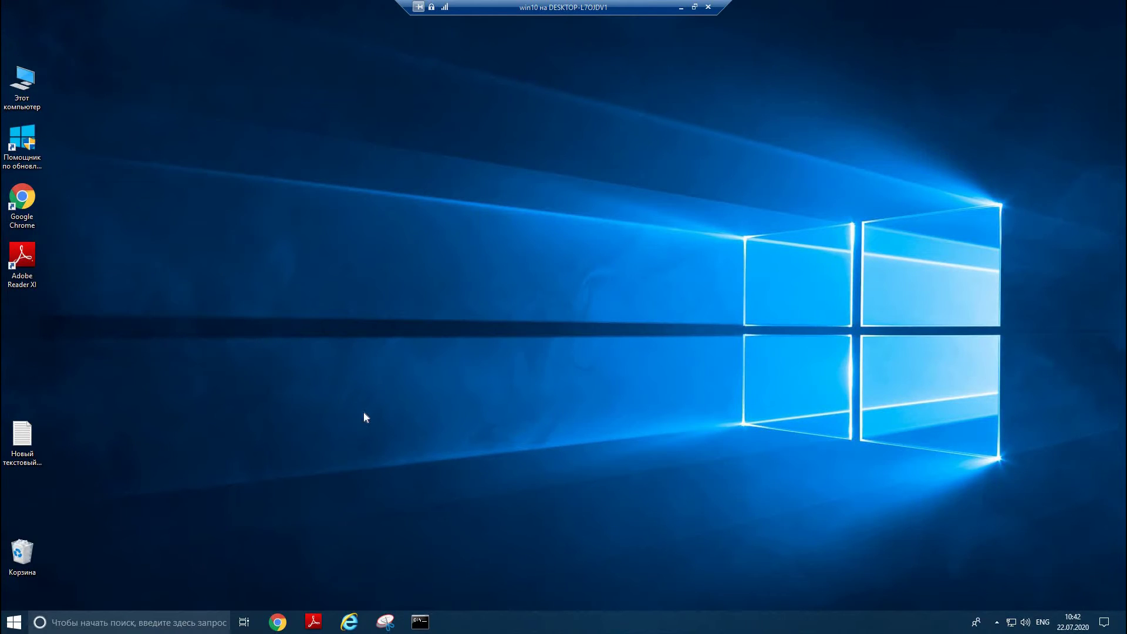
right_click(54, 462)
left_click(117, 396)
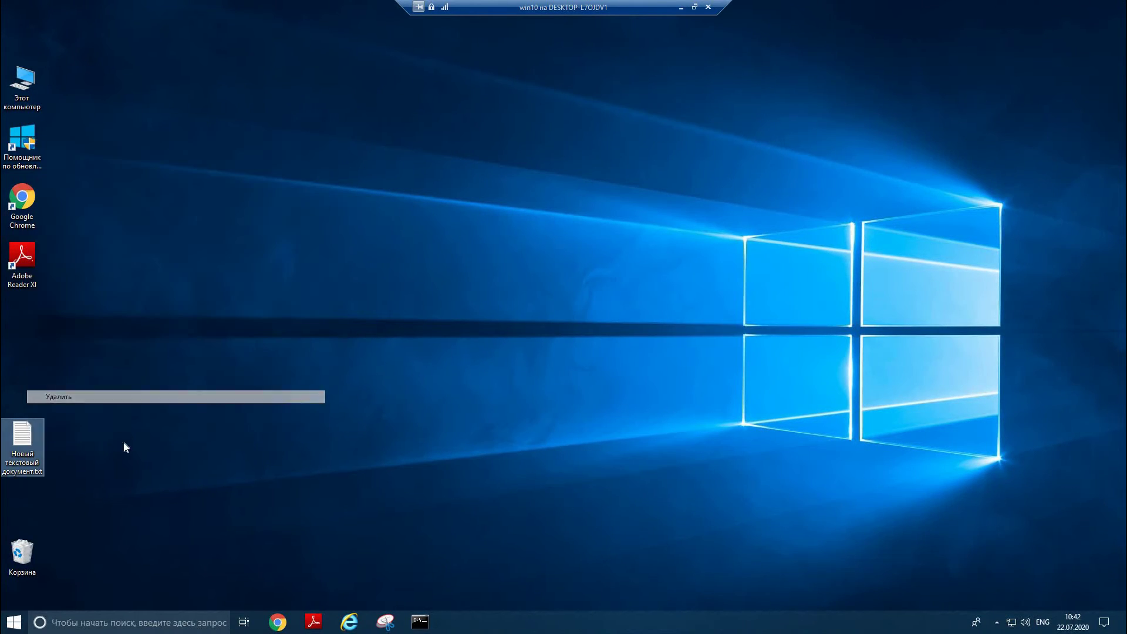
- Empty the Корзина (Recycle Bin) and return to the host's Hyper-V Manager
right_click(25, 547)
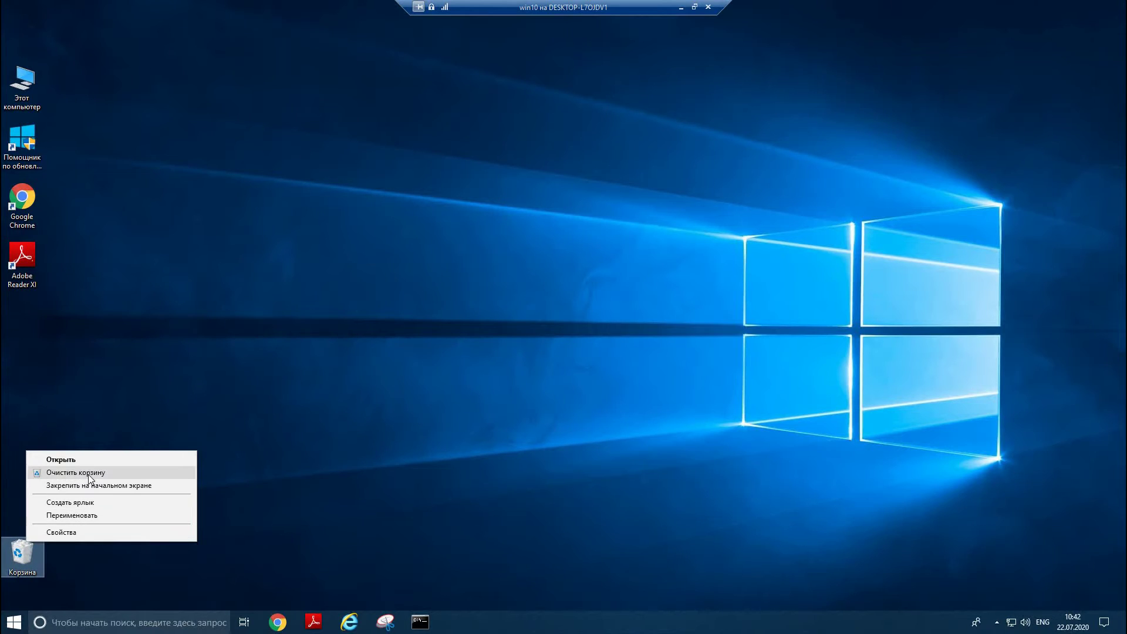
left_click(88, 472)
left_click(600, 323)
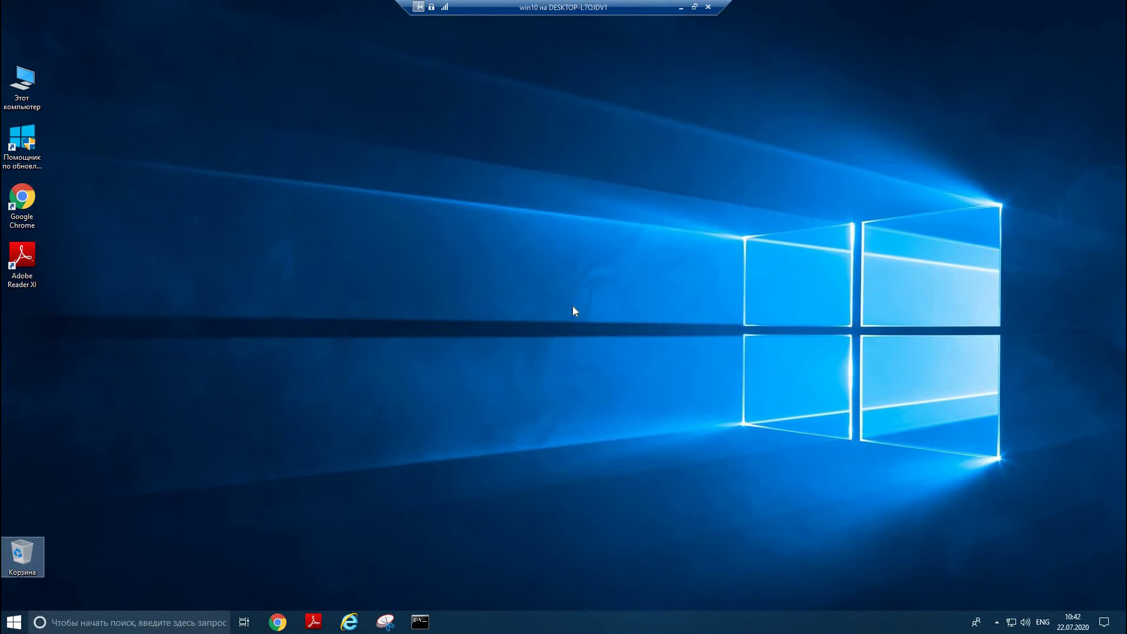
left_click(14, 622)
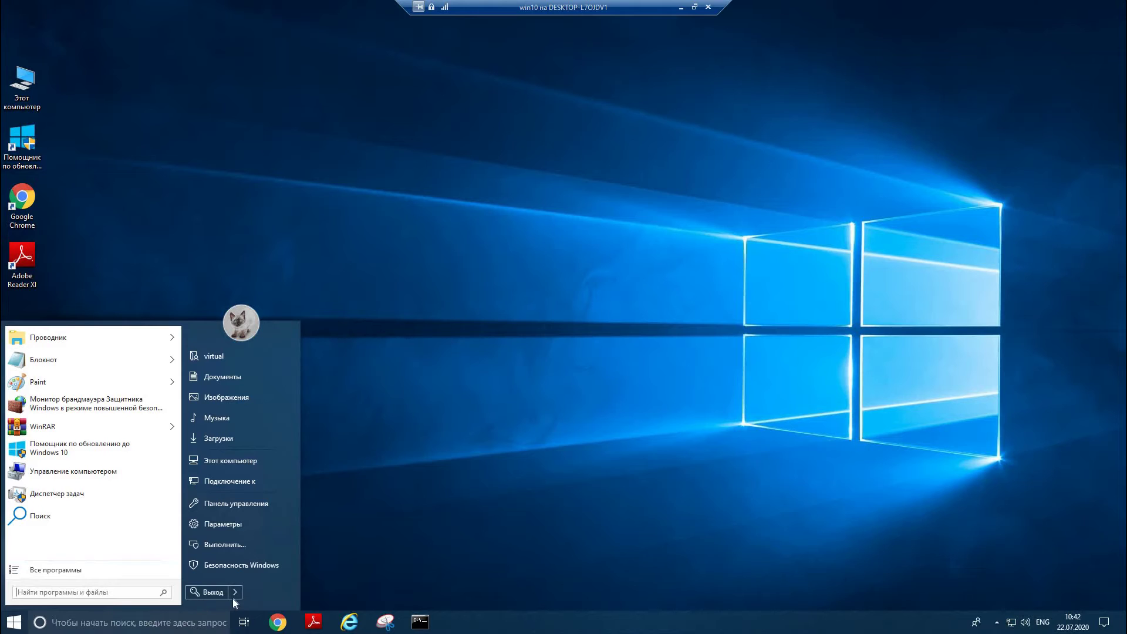
left_click(708, 7)
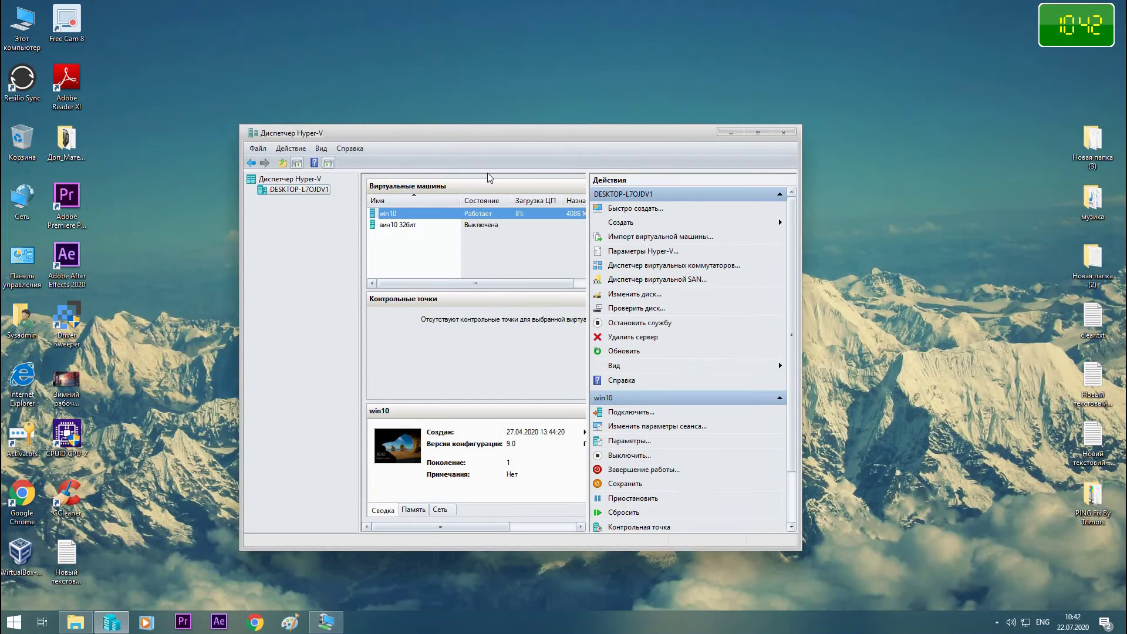
- Turn off the win10 virtual machine with Выключить
right_click(407, 213)
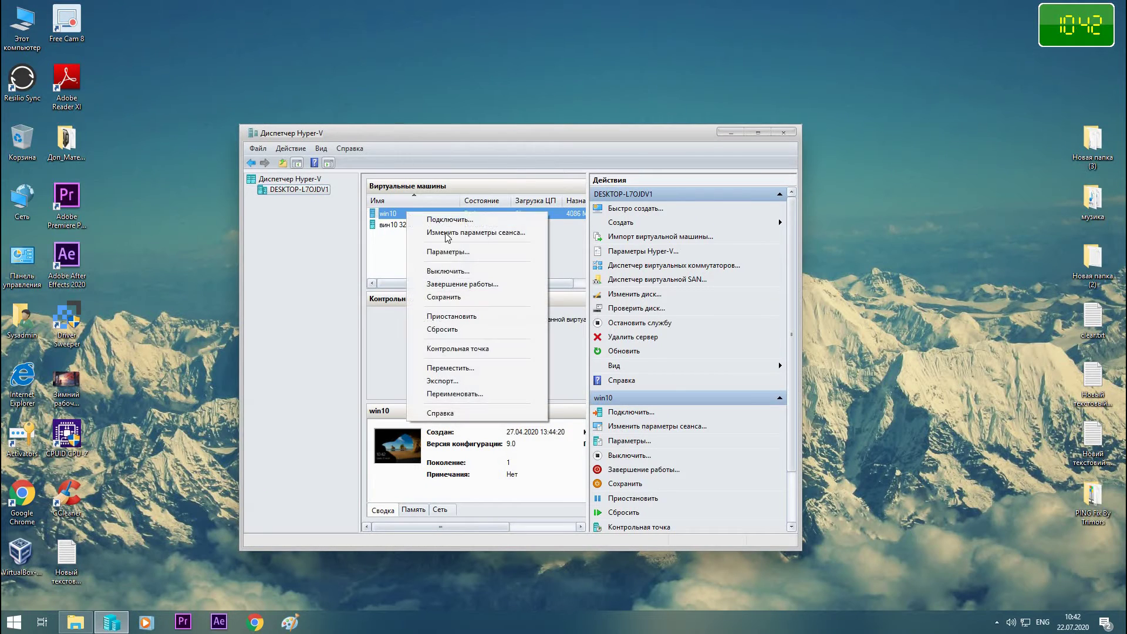
left_click(446, 272)
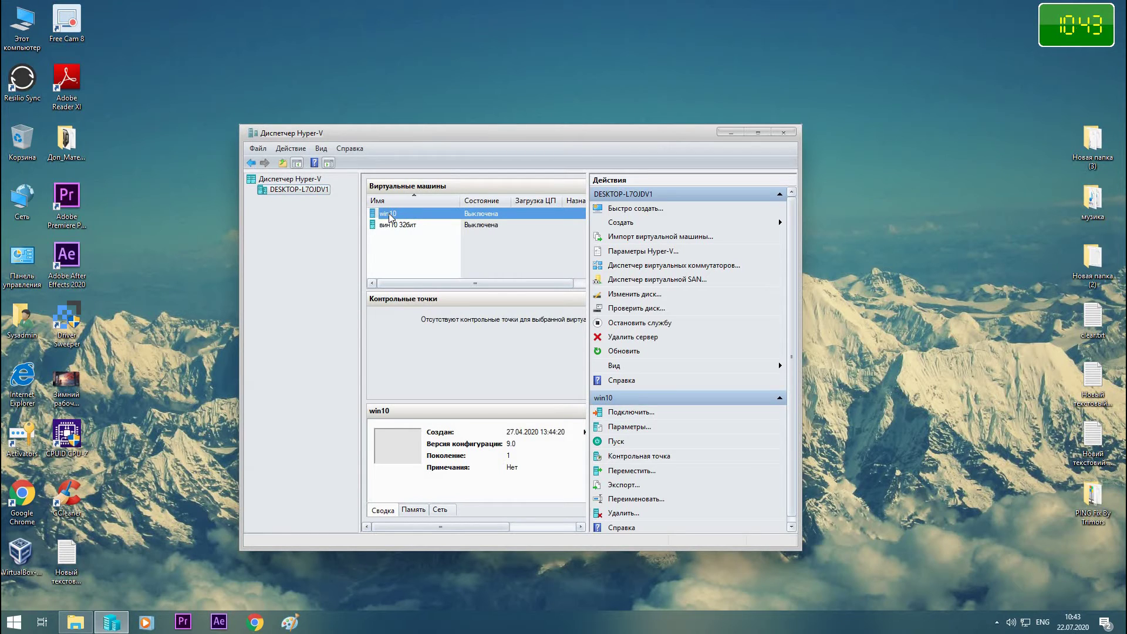
- Connect to win10, start it and force it off mid-boot
right_click(389, 214)
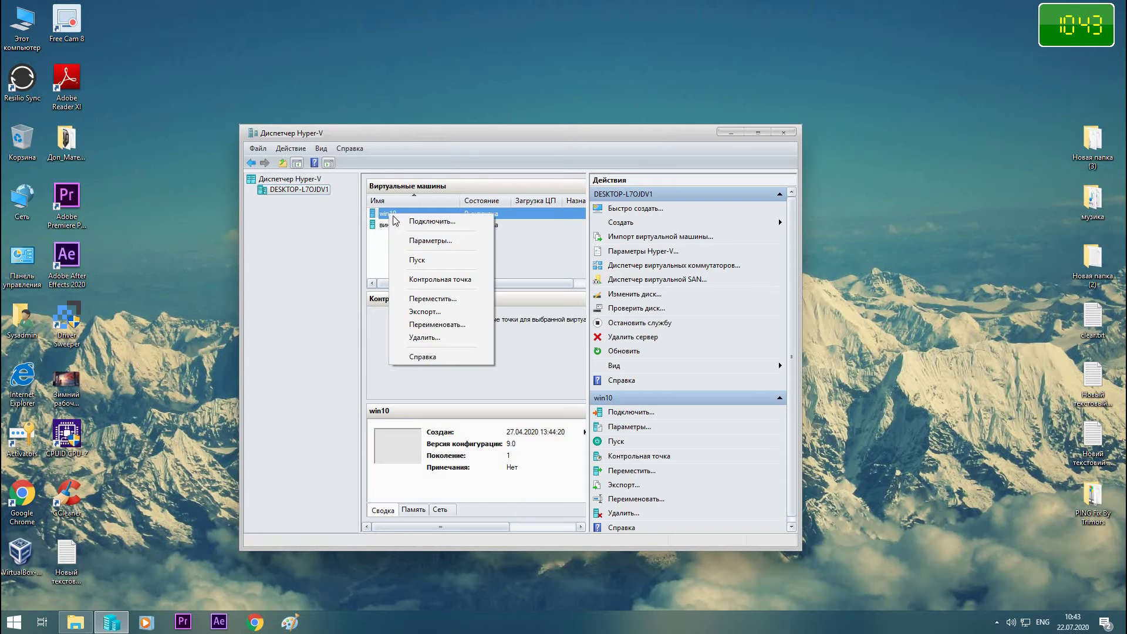
left_click(381, 214)
double_click(384, 213)
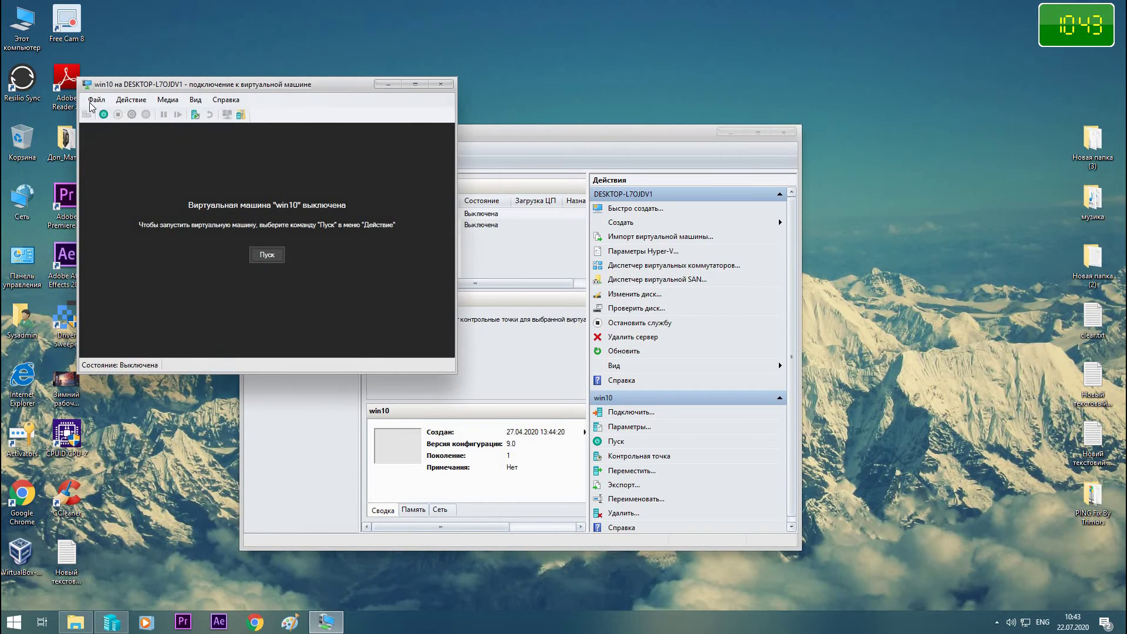
left_click(103, 116)
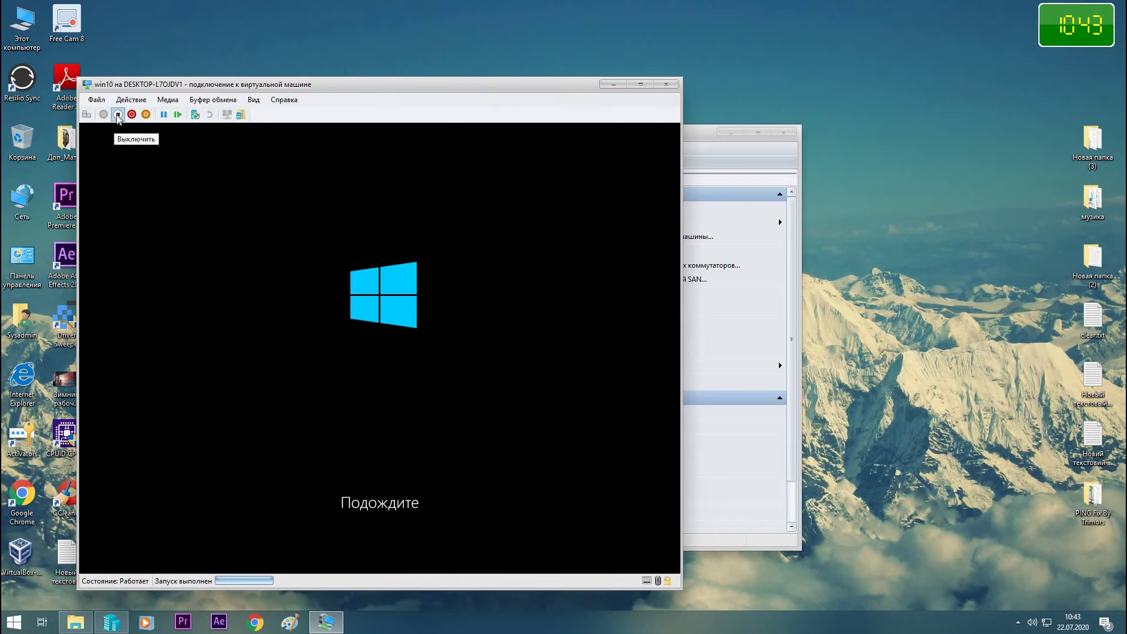
left_click(118, 115)
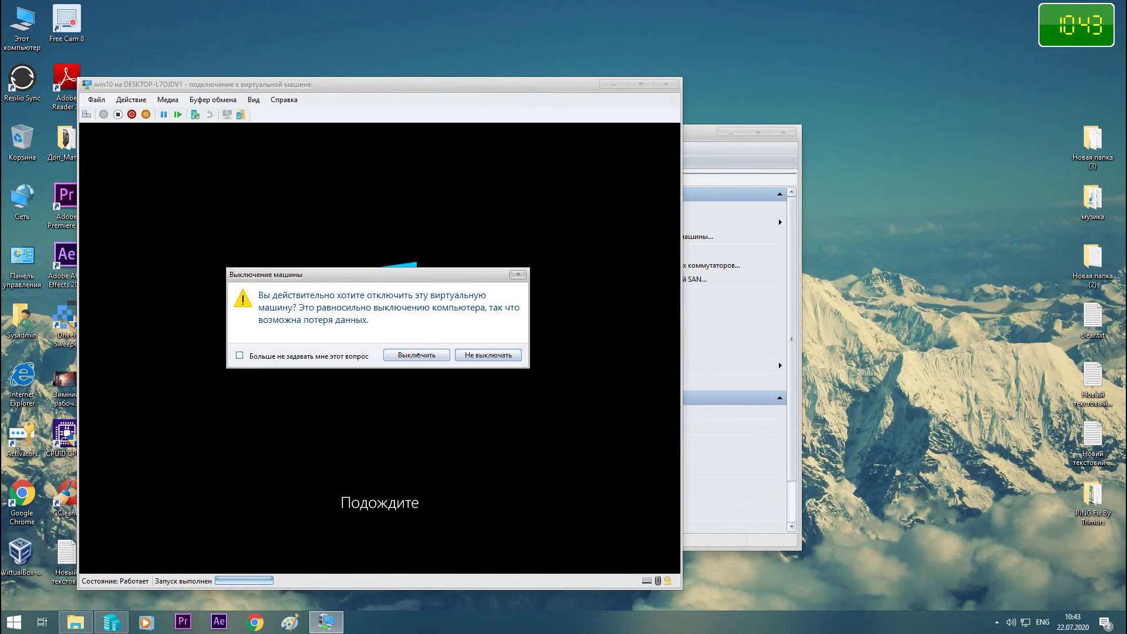
left_click(420, 356)
- Interrupt the boot twice more, then start win10 so it enters the Восстановление screen
left_click(103, 115)
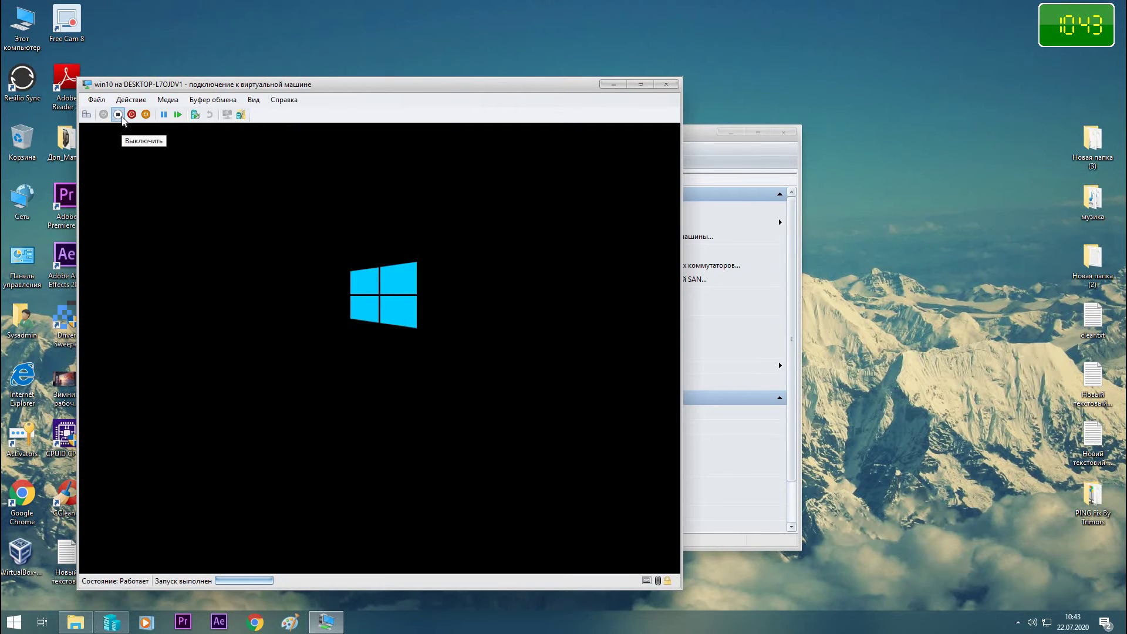
left_click(122, 117)
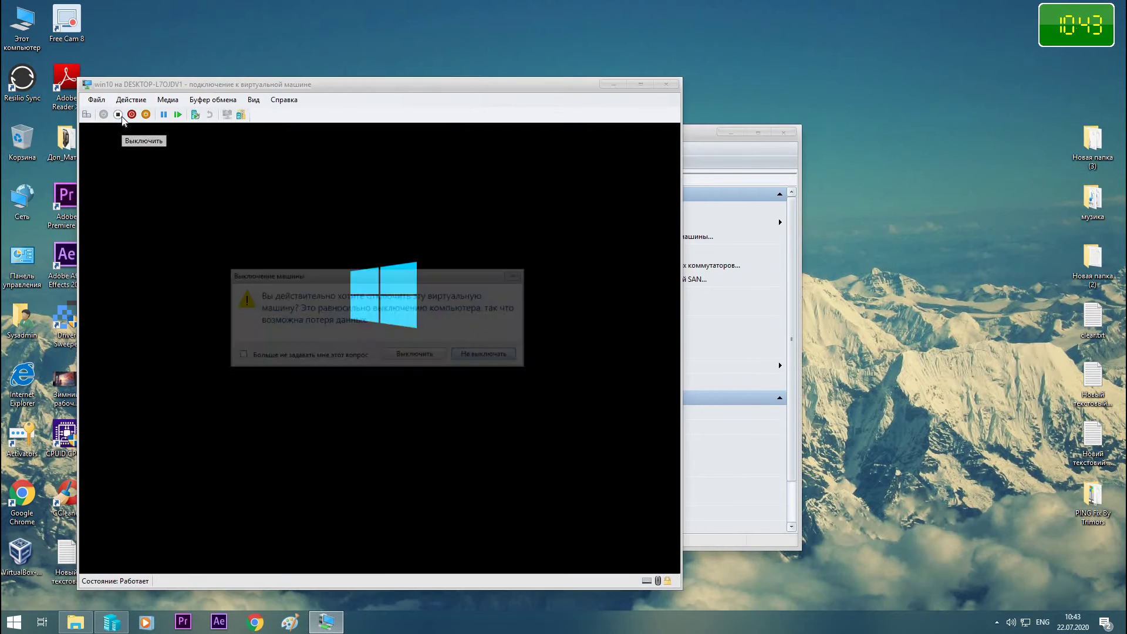
left_click(445, 358)
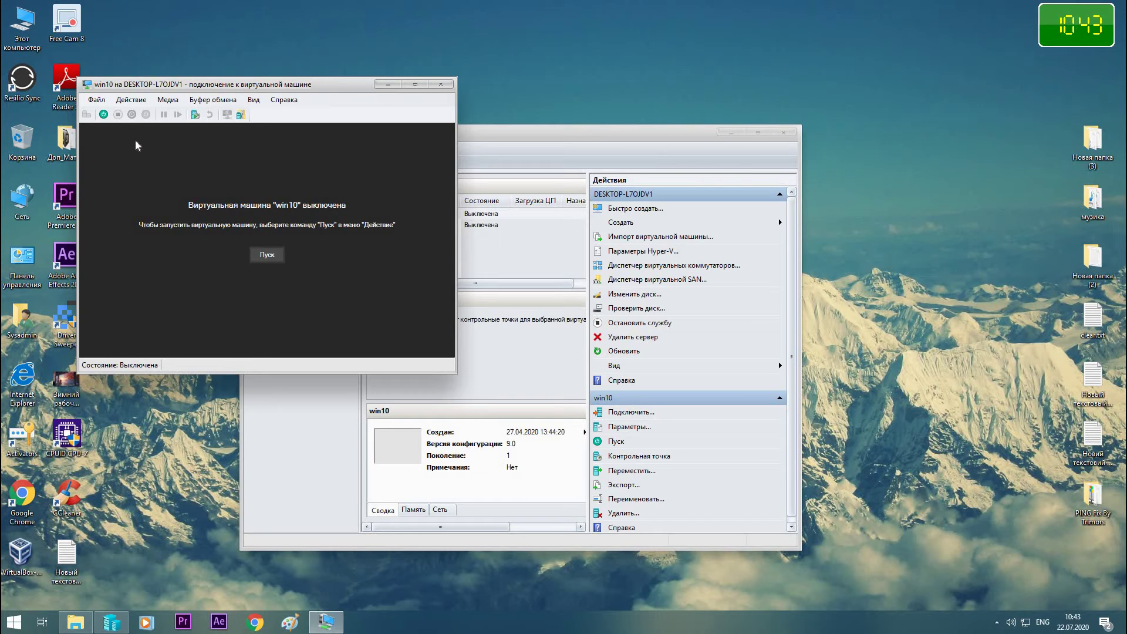
left_click(104, 115)
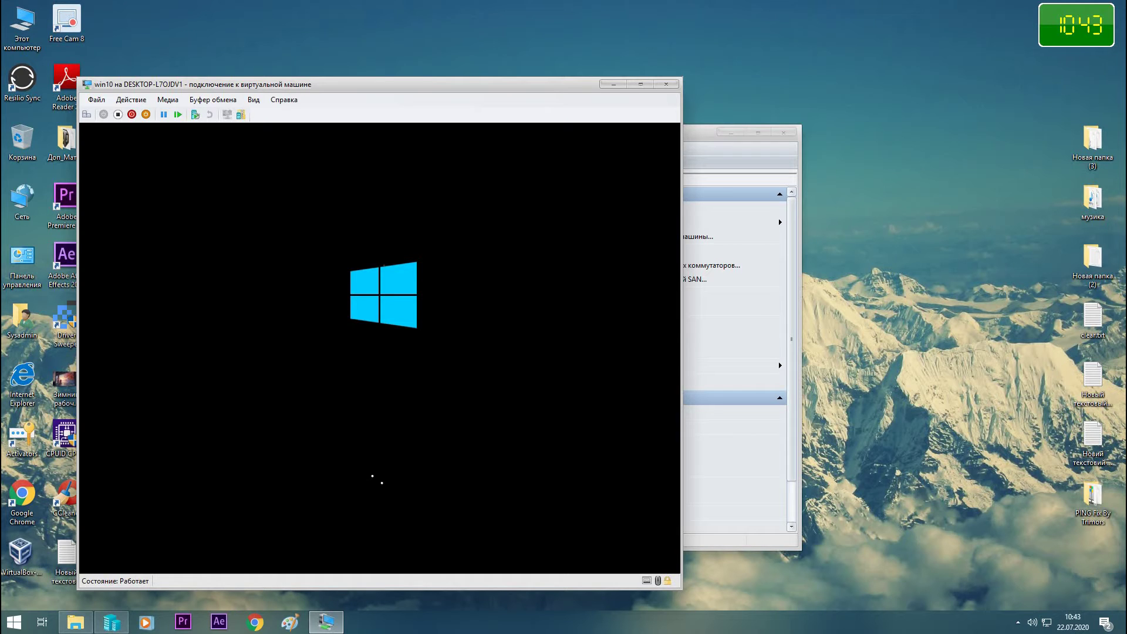
left_click(122, 119)
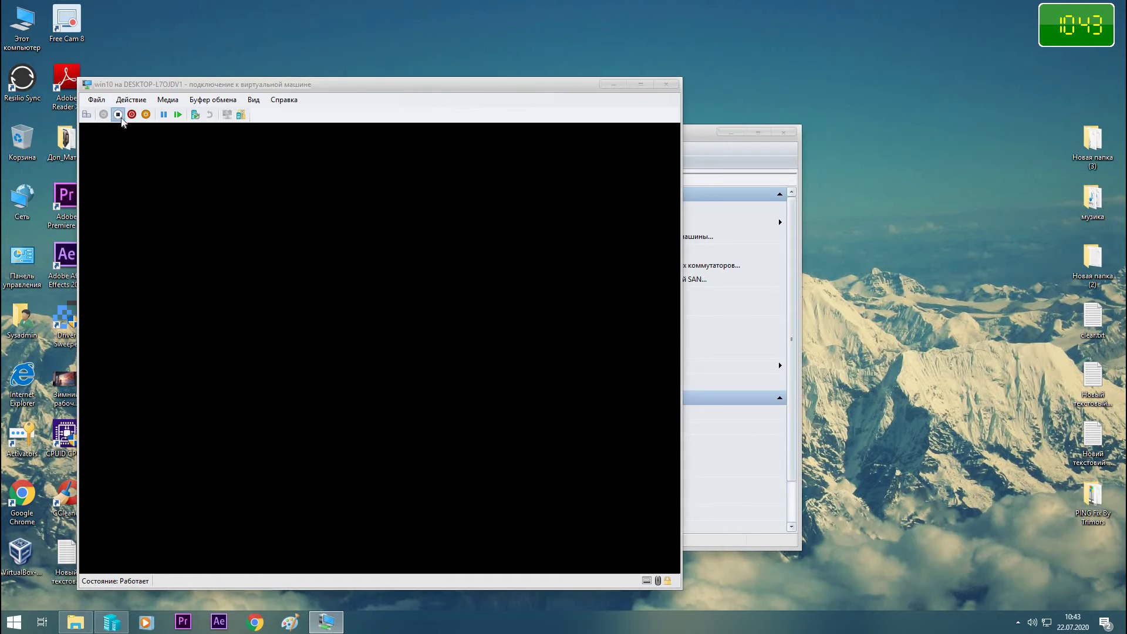
left_click(404, 353)
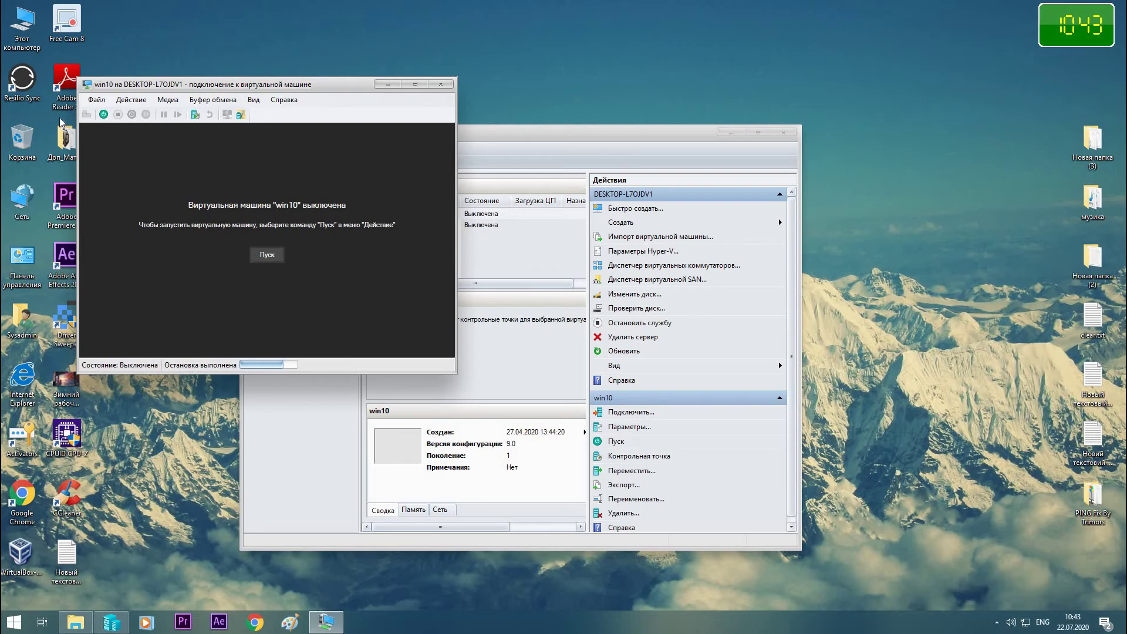
left_click(104, 115)
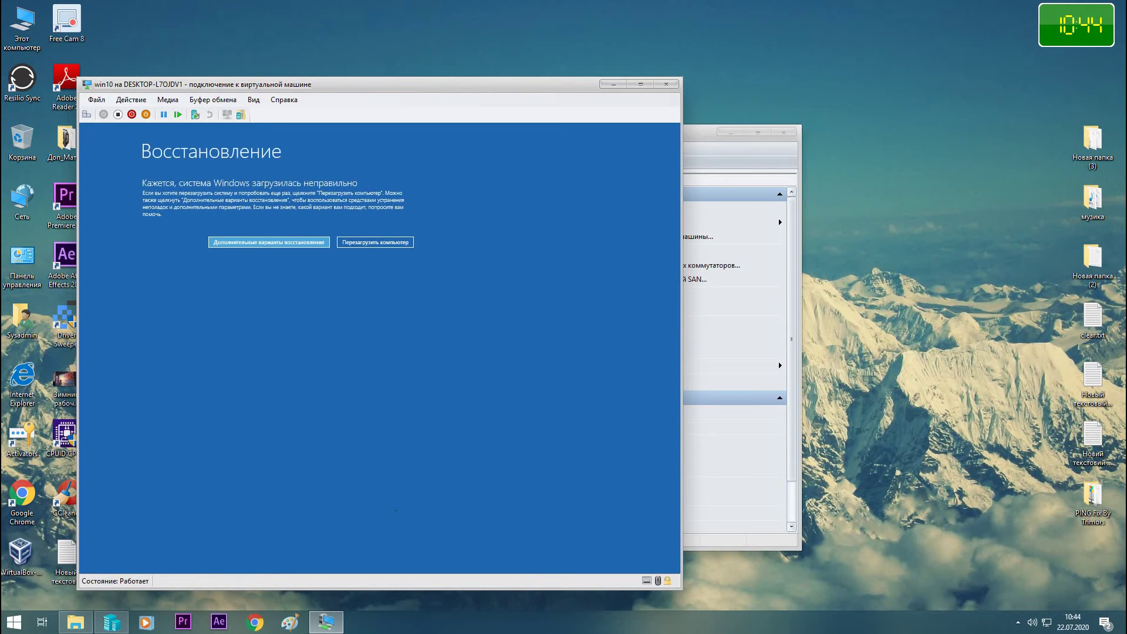
- In full screen, go through Дополнительные варианты восстановления and Поиск и устранение неисправностей to Дополнительные параметры
left_click(641, 84)
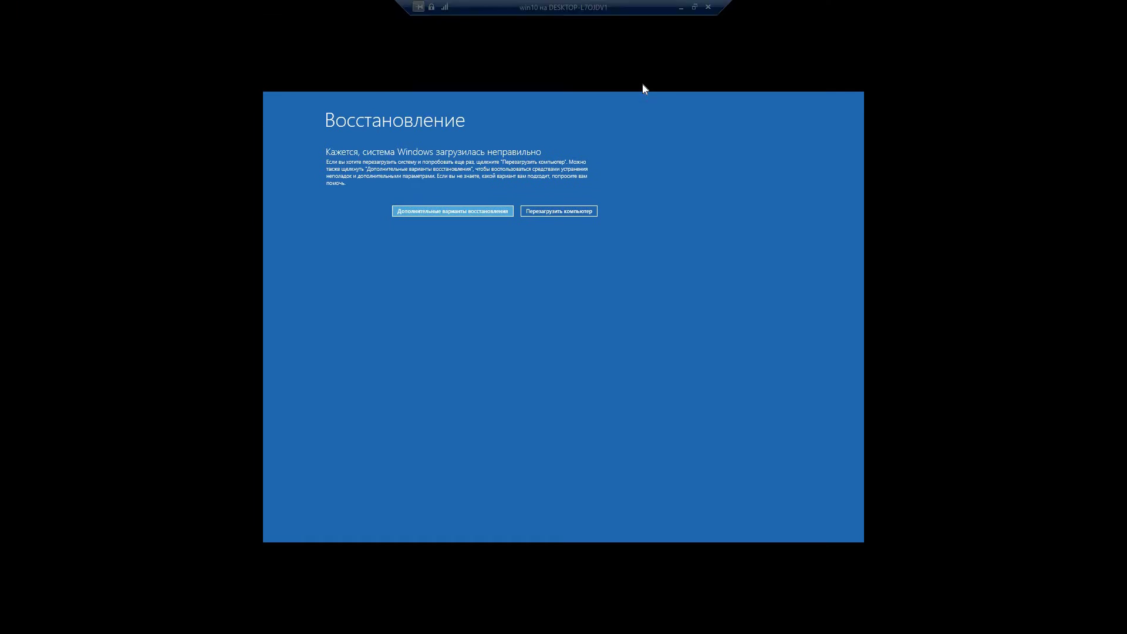
left_click(472, 213)
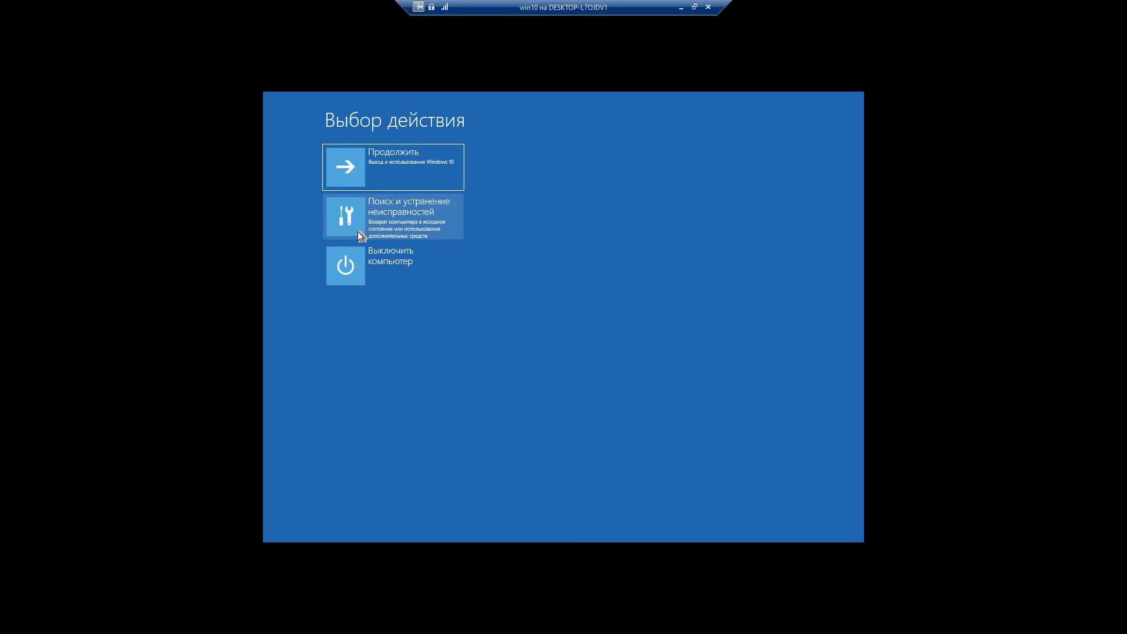
left_click(358, 228)
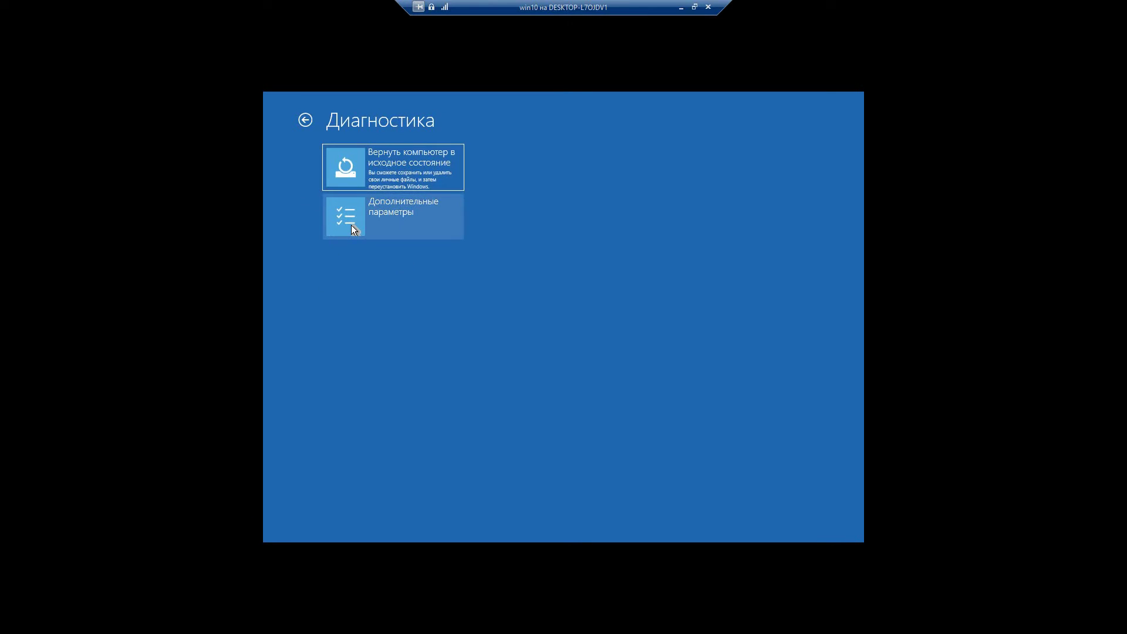
left_click(351, 225)
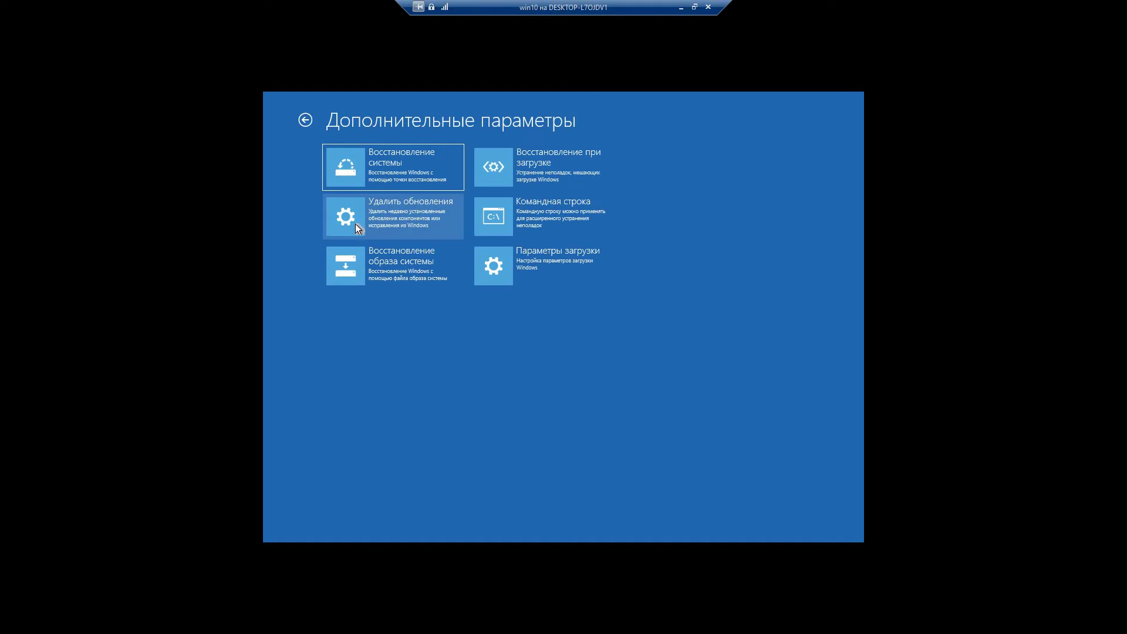
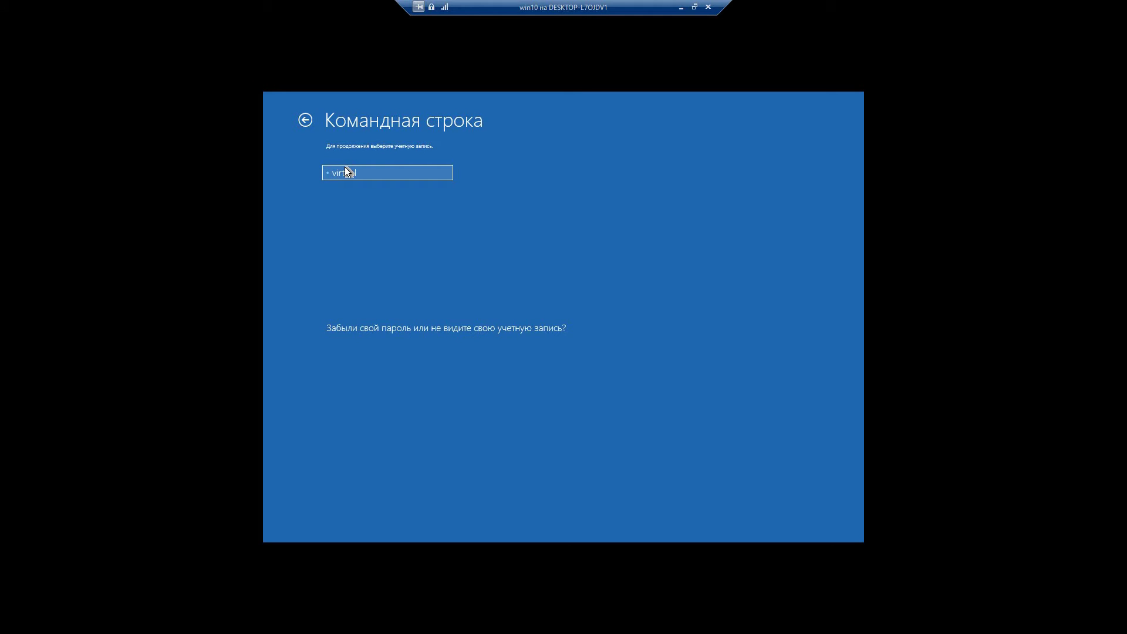
- Sign in to the recovery Command Prompt with the local account's password to open cmd.exe
left_click(348, 172)
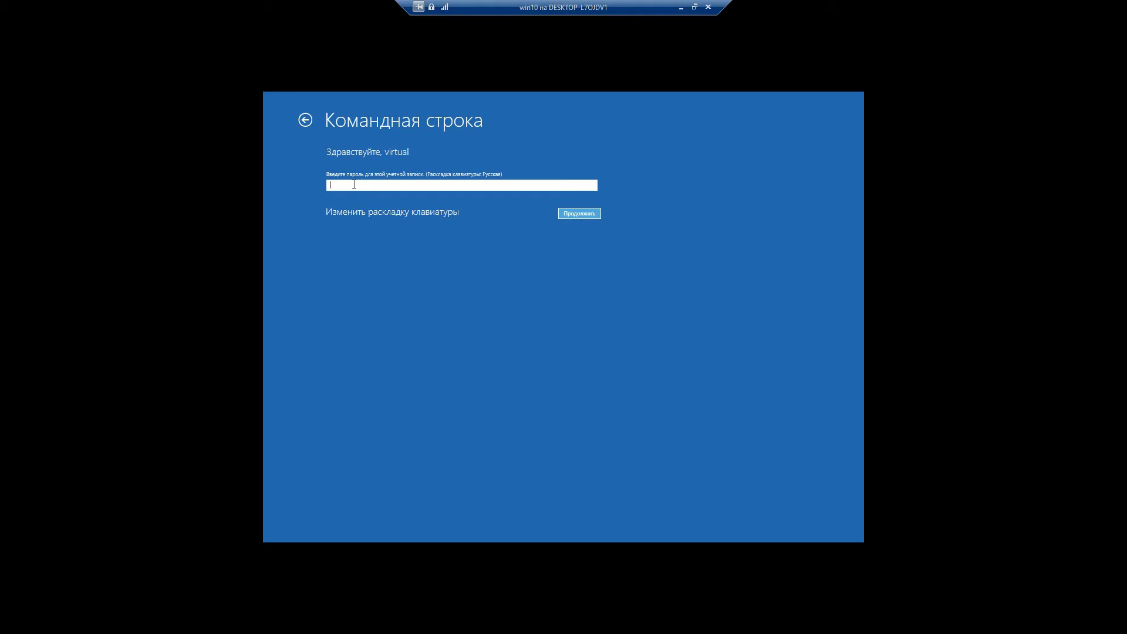
type("123456")
left_click(592, 214)
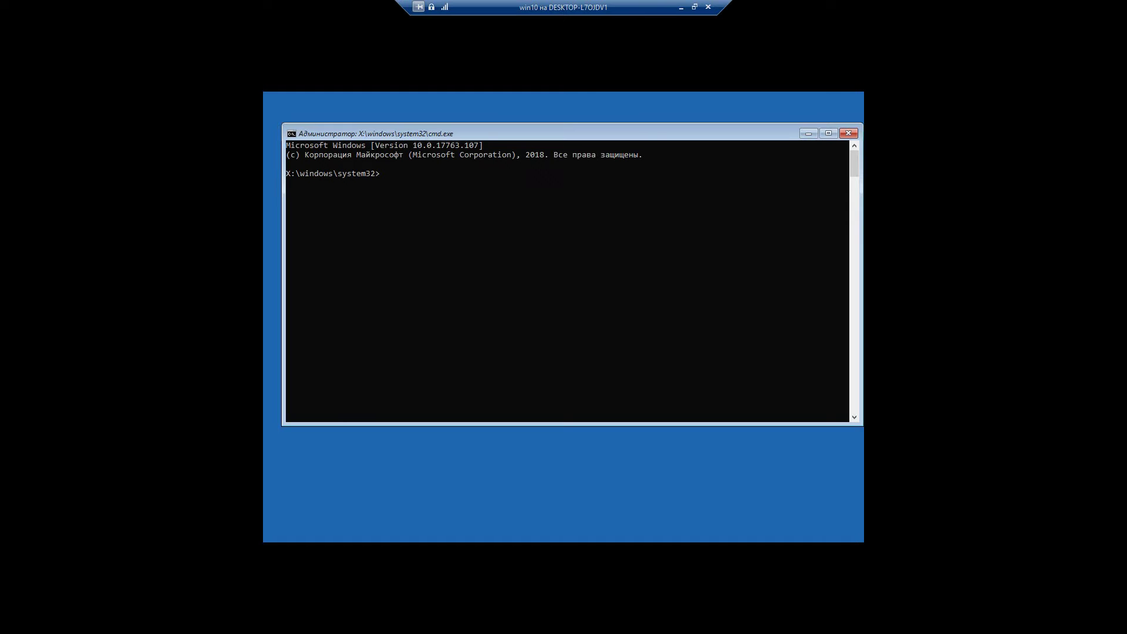
- Start DiskPart and run list volume to locate the backup drive
type("diskpart")
key("Return")
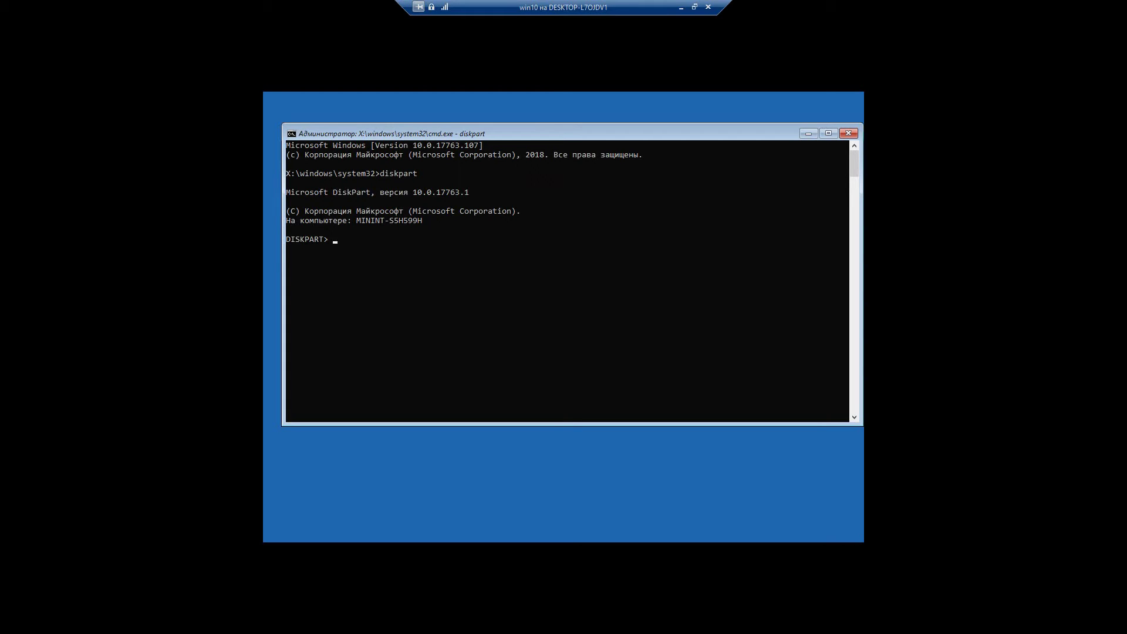
type("list volume")
key("Return")
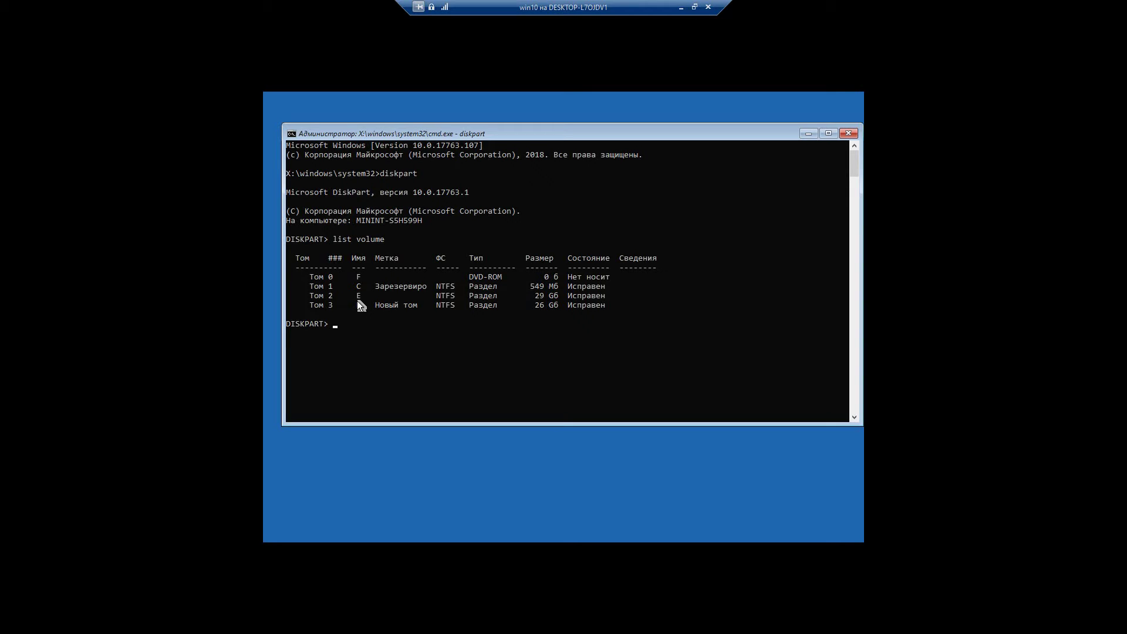
- Copy the wbadmin get version -backupTarget command, clear the line, and exit DiskPart
type("wbadmin get version -backupTarget:D")
key("Return")
key("Up")
key("BackSpace")
key("shift+Home")
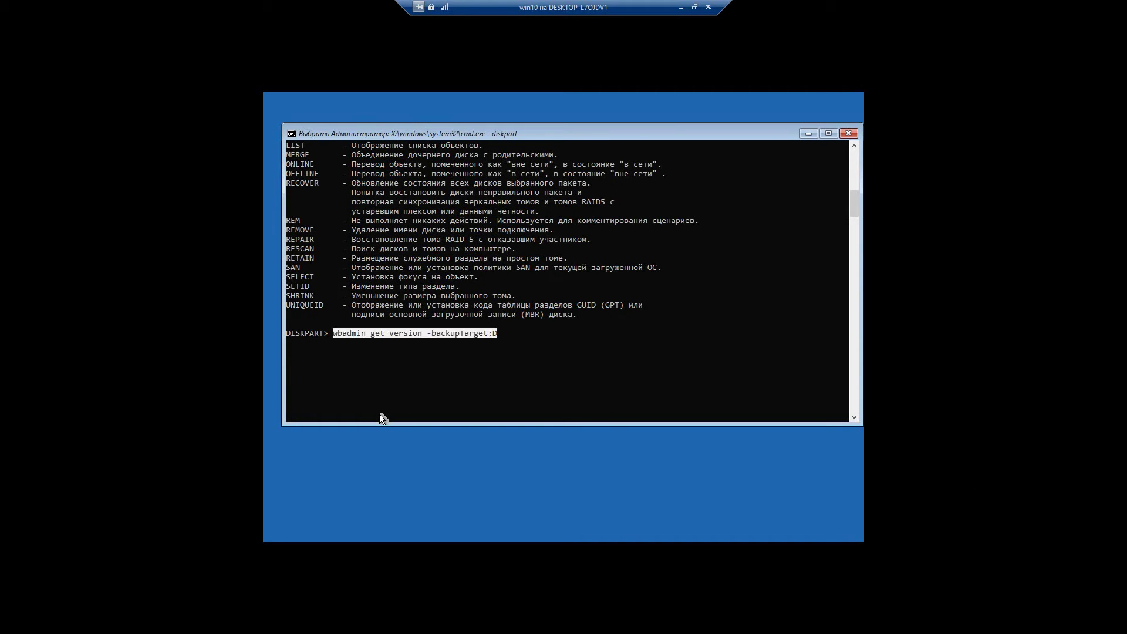
key("ctrl+c")
key("BackSpace")
key("BackSpace")
key("BackSpace")
key("BackSpace")
key("BackSpace")
key("BackSpace")
key("BackSpace")
key("BackSpace")
key("BackSpace")
key("BackSpace")
key("BackSpace")
key("BackSpace")
key("BackSpace")
key("BackSpace")
key("BackSpace")
key("BackSpace")
key("BackSpace")
key("BackSpace")
key("BackSpace")
key("BackSpace")
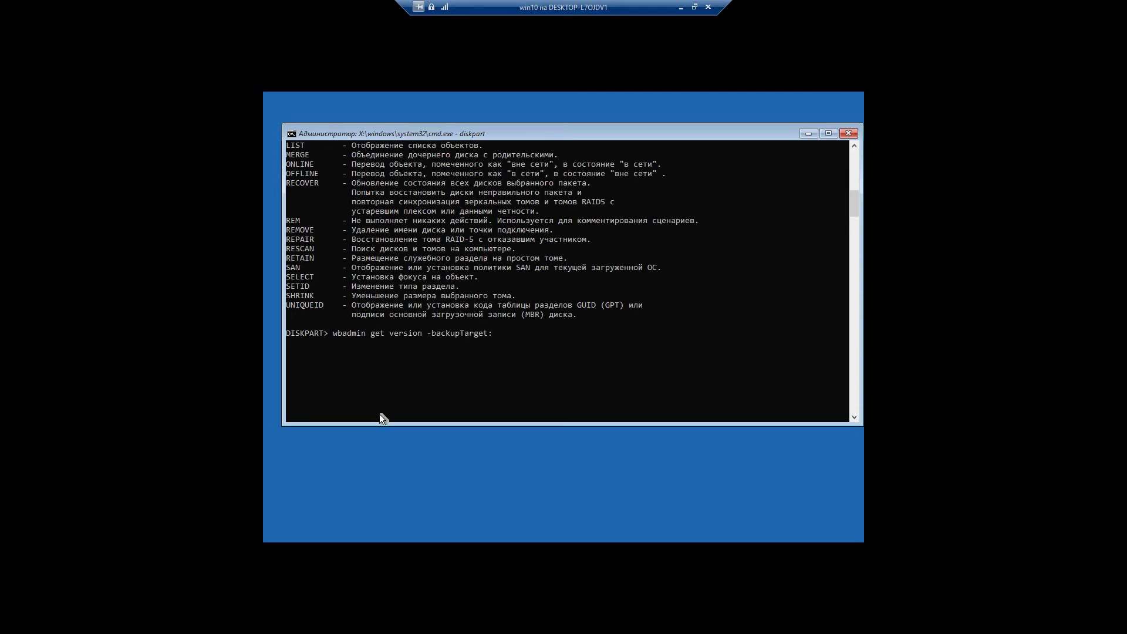
key("BackSpace")
key("BackSpace")
key("BackSpace")
key("BackSpace")
key("BackSpace")
key("BackSpace")
key("BackSpace")
key("BackSpace")
key("BackSpace")
key("BackSpace")
type("exit")
key("Return")
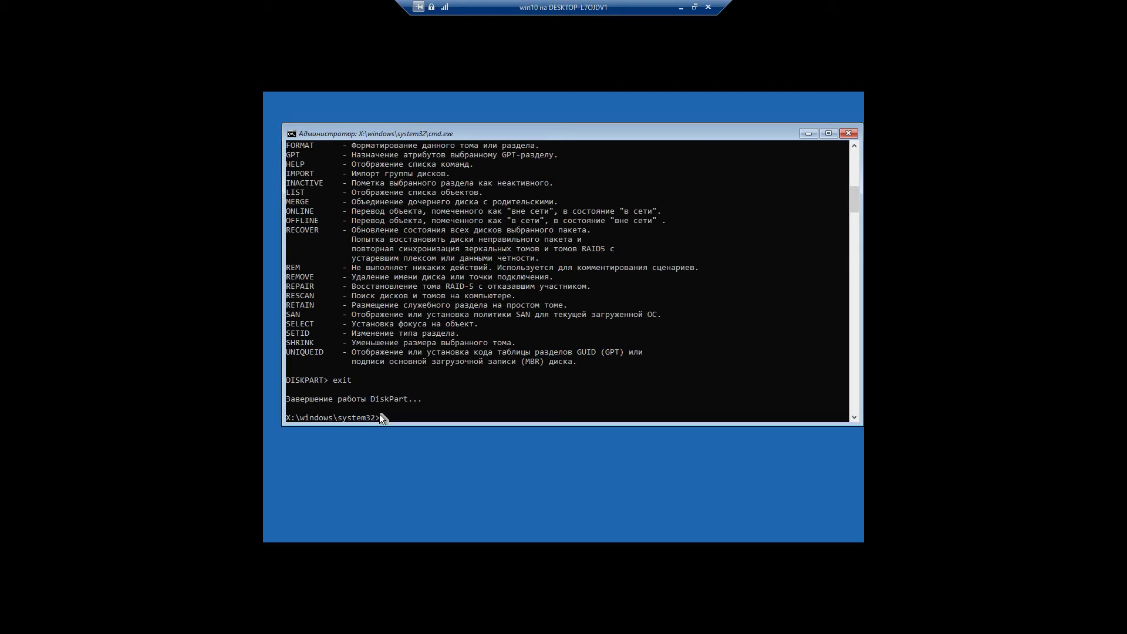
- Run wbadmin get versions -backupTarget:D: to find the 07/22/2020-07:34 backup version
key("Up")
key("Return")
key("Up")
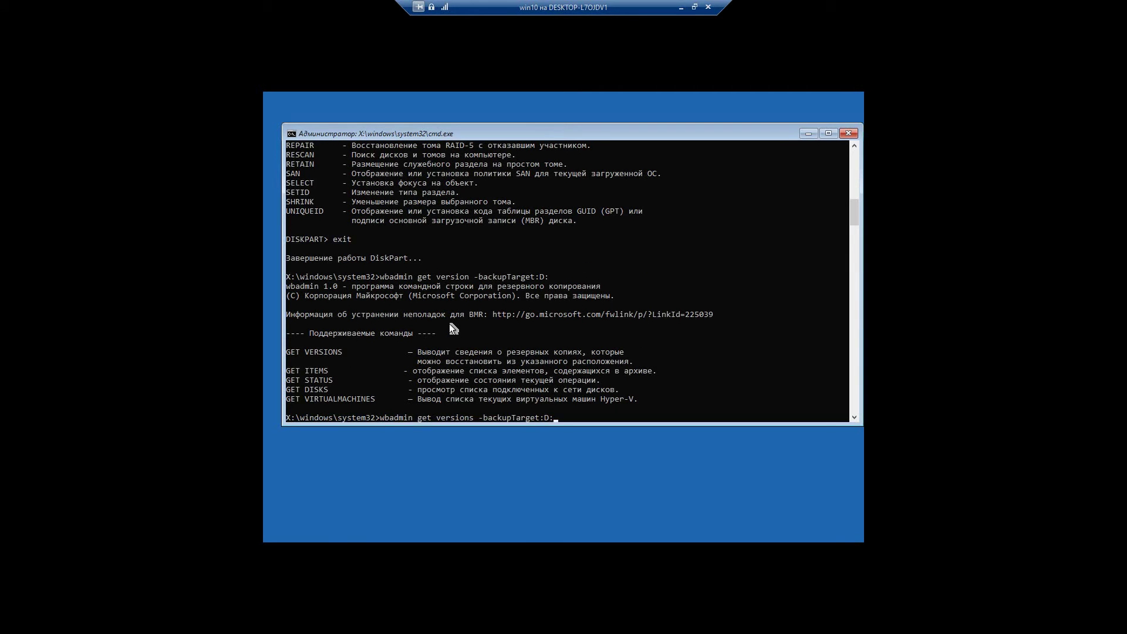
key("Return")
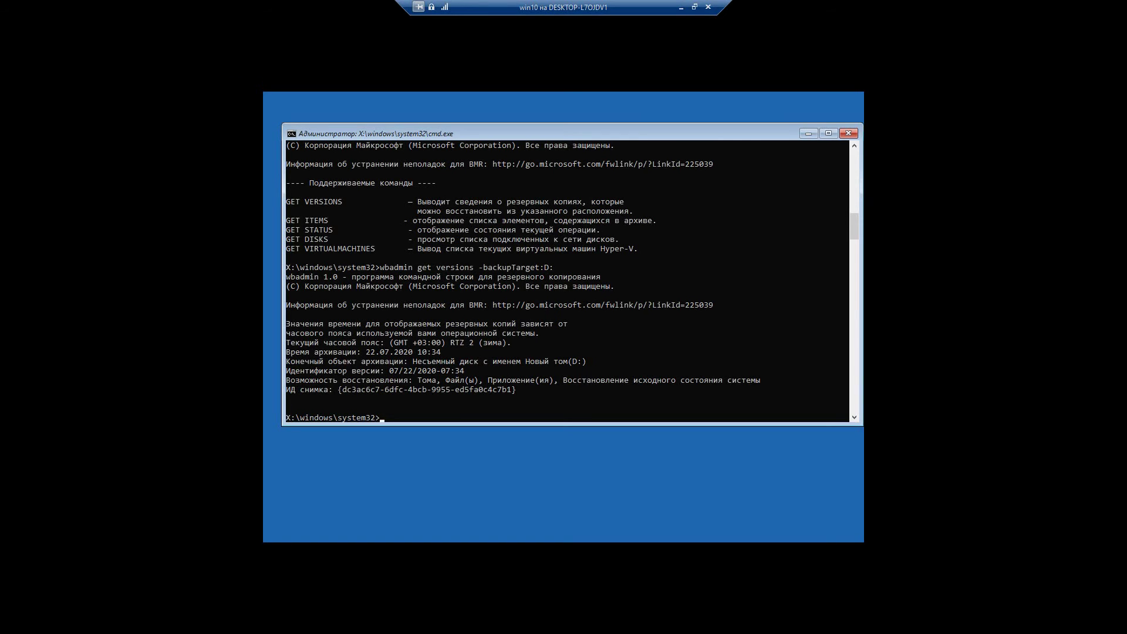
type("wbadmin start sysrecovery -")
- Run wbadmin start sysrecovery -version:07/22/2020-07:34 -backuptarget:D: to reach the restore confirmation
type("version:07")
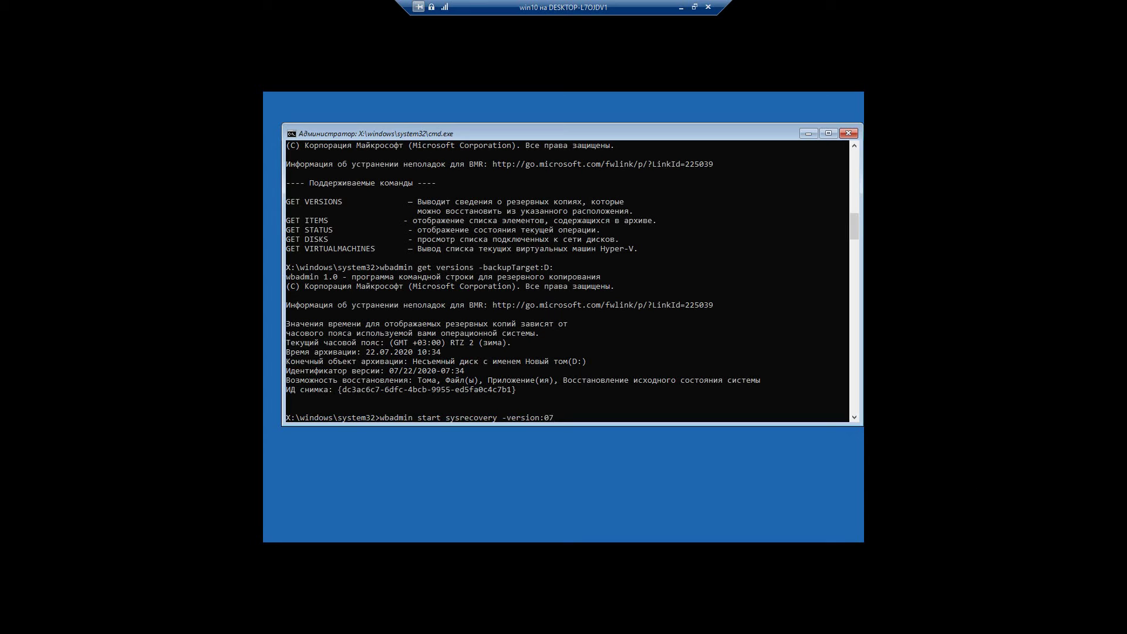
type("/22/2020-07:34")
key("Return")
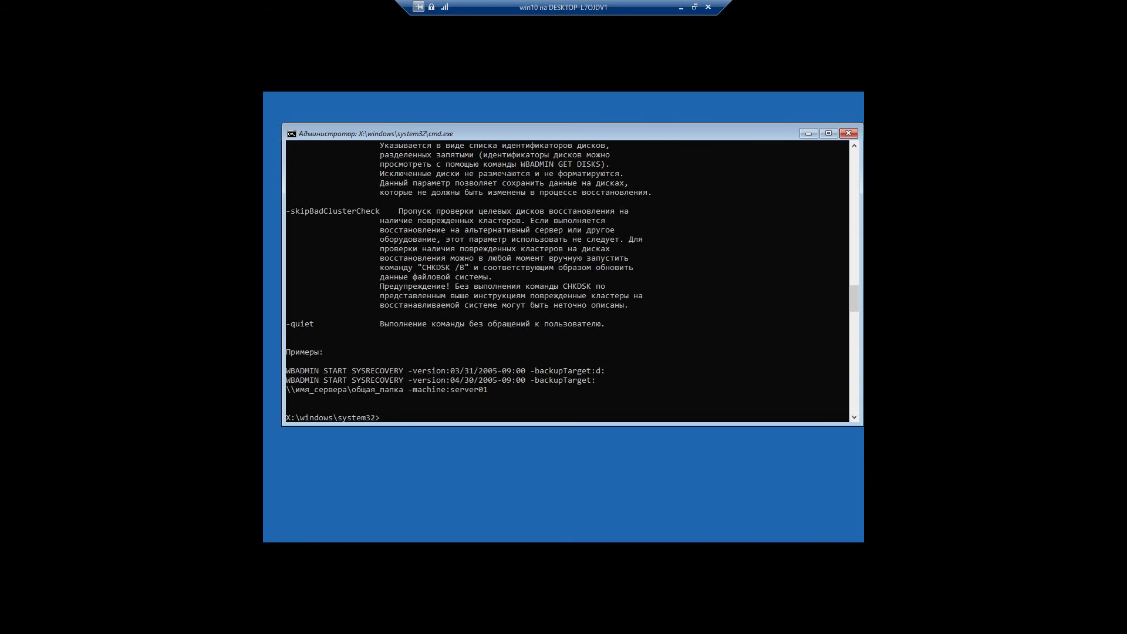
key("Up")
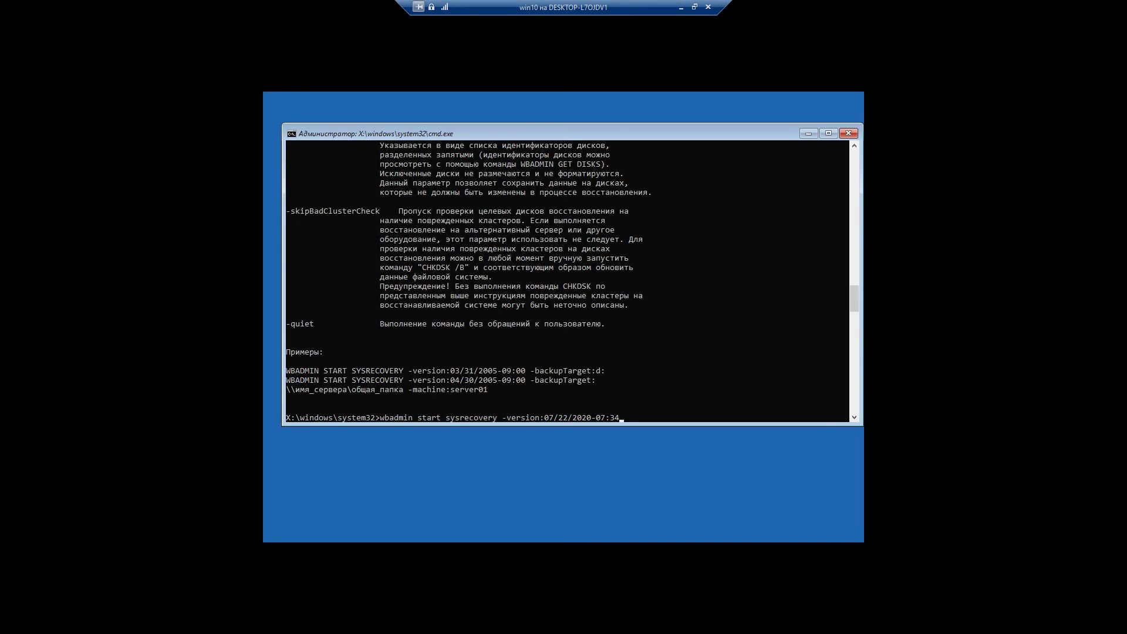
type("-backuptarget:D:")
key("Return")
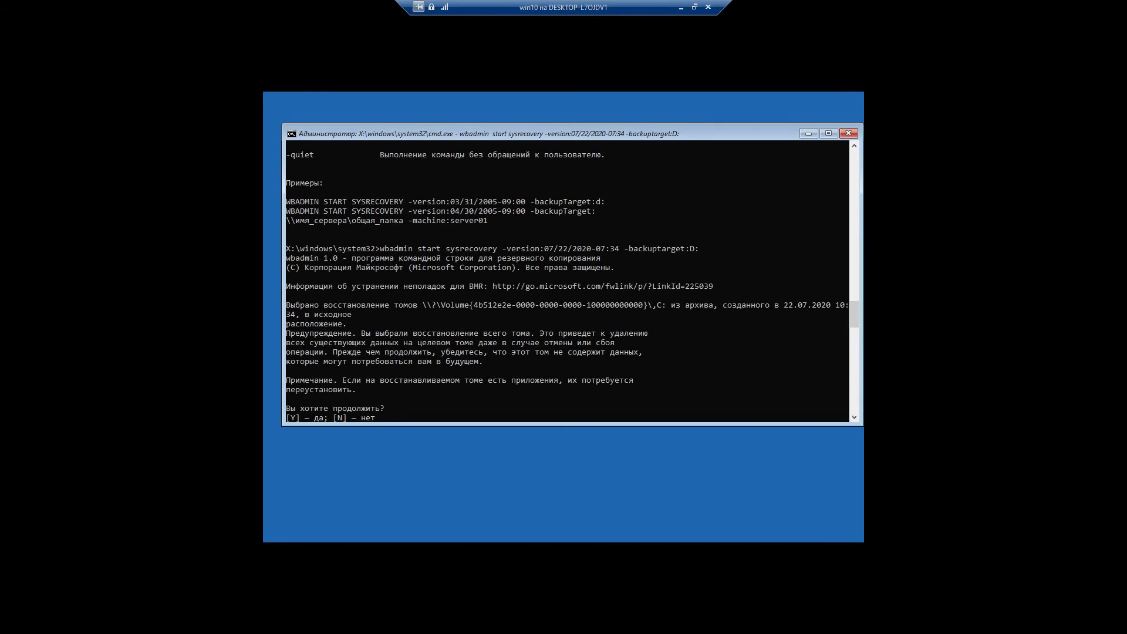
- Answer y to restore System Reserved and C:, then exit Command Prompt
type("y")
key("Return")
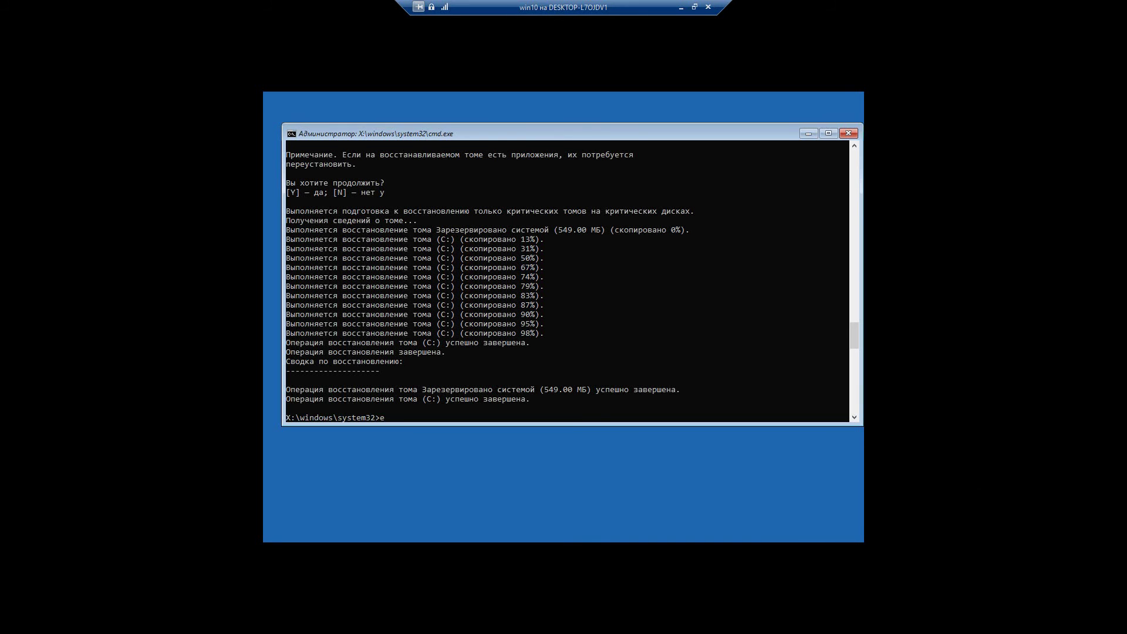
type("it")
key("Return")
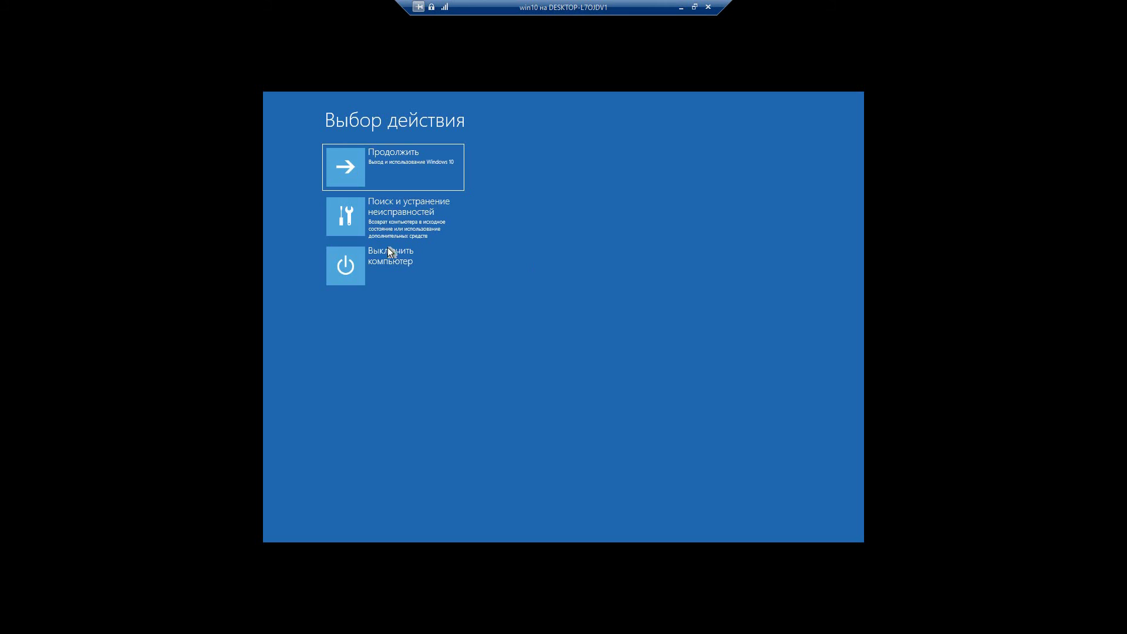
- Turn off and restart the win10 VM, then show its window full screen
left_click(355, 263)
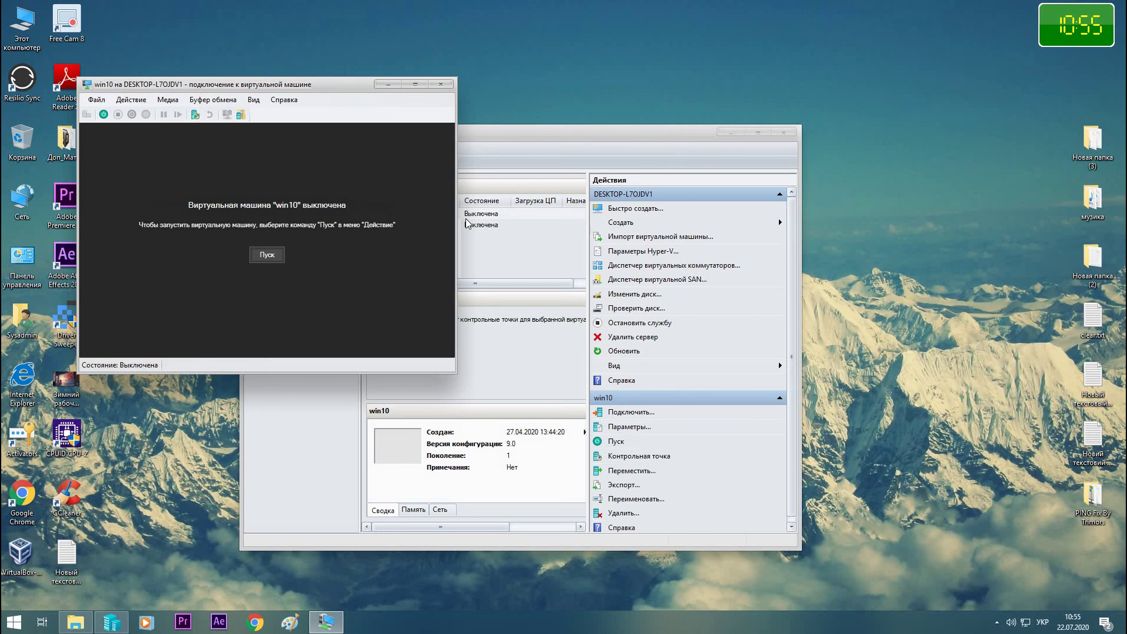
left_click(282, 258)
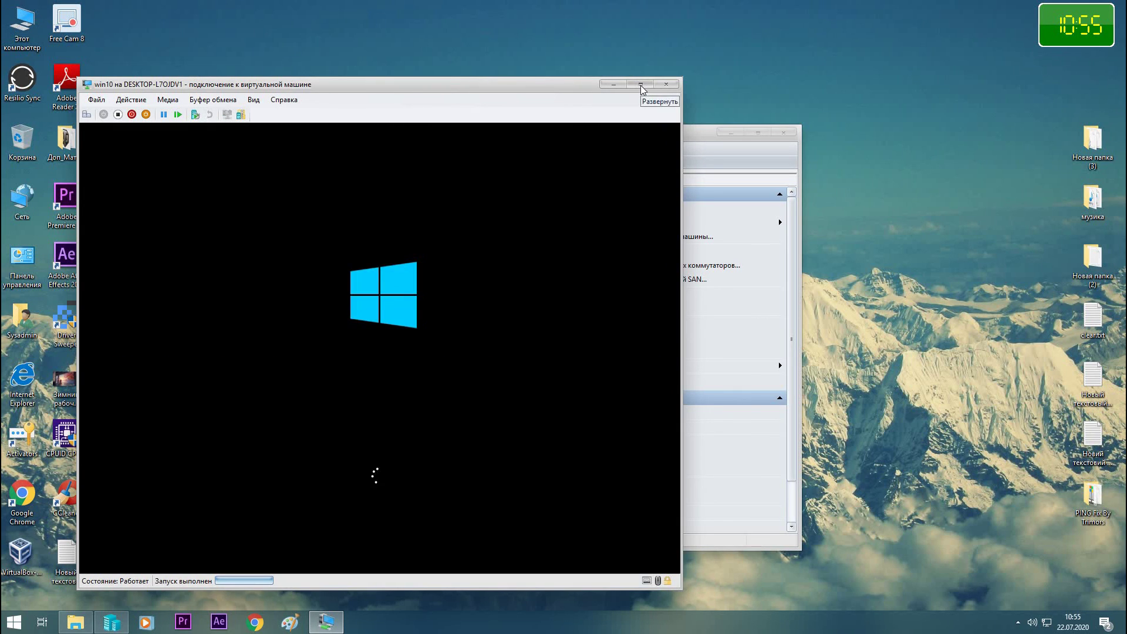
left_click(642, 86)
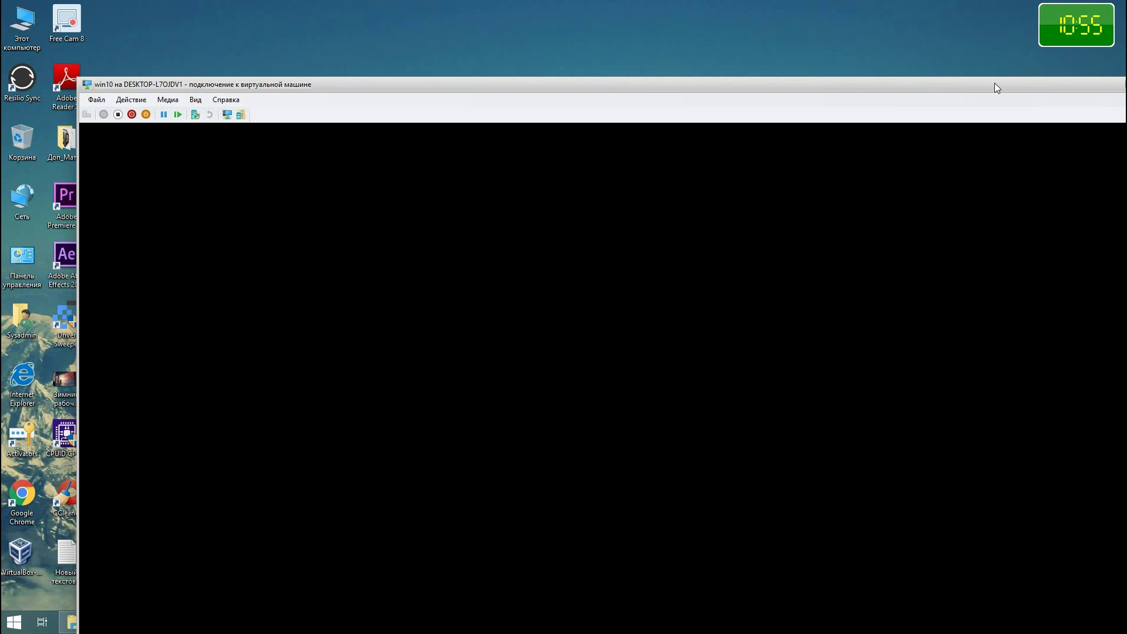
left_click_drag(994, 82, 895, 29)
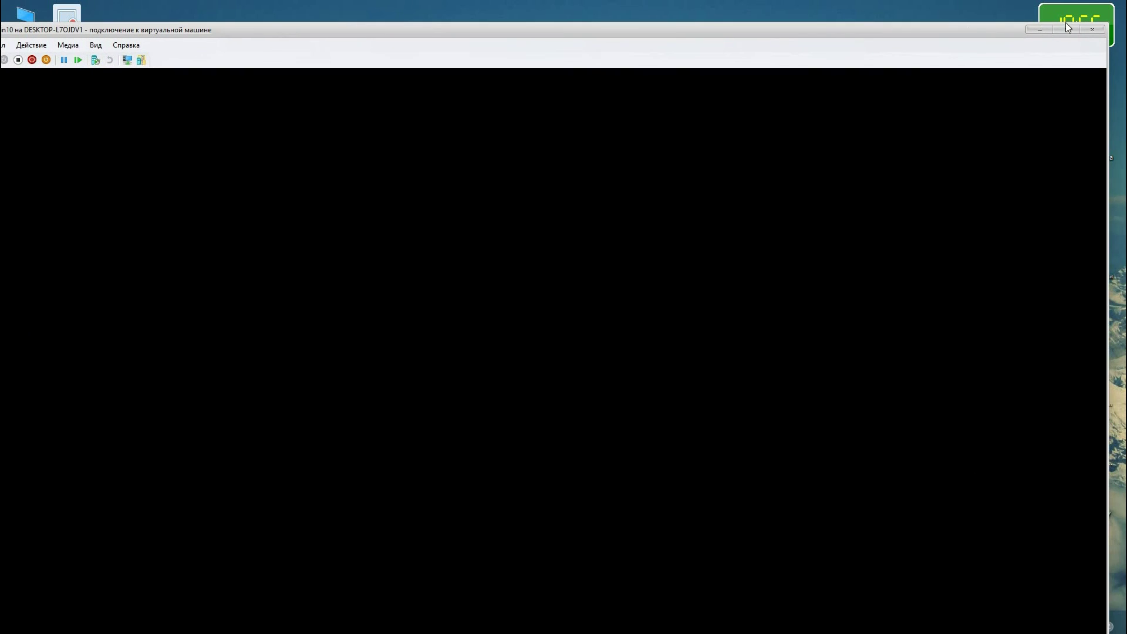
left_click(1068, 31)
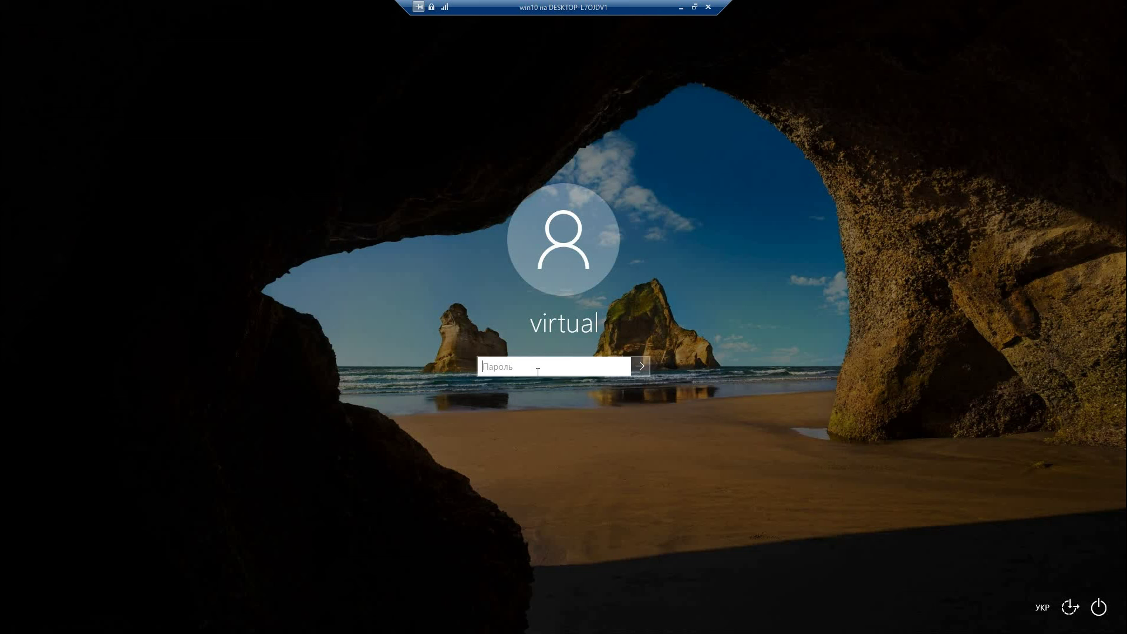
- Sign in with the account password and confirm the доступ 2 folder still holds its four files
key("alt+shift")
key("alt+shift")
type("**********")
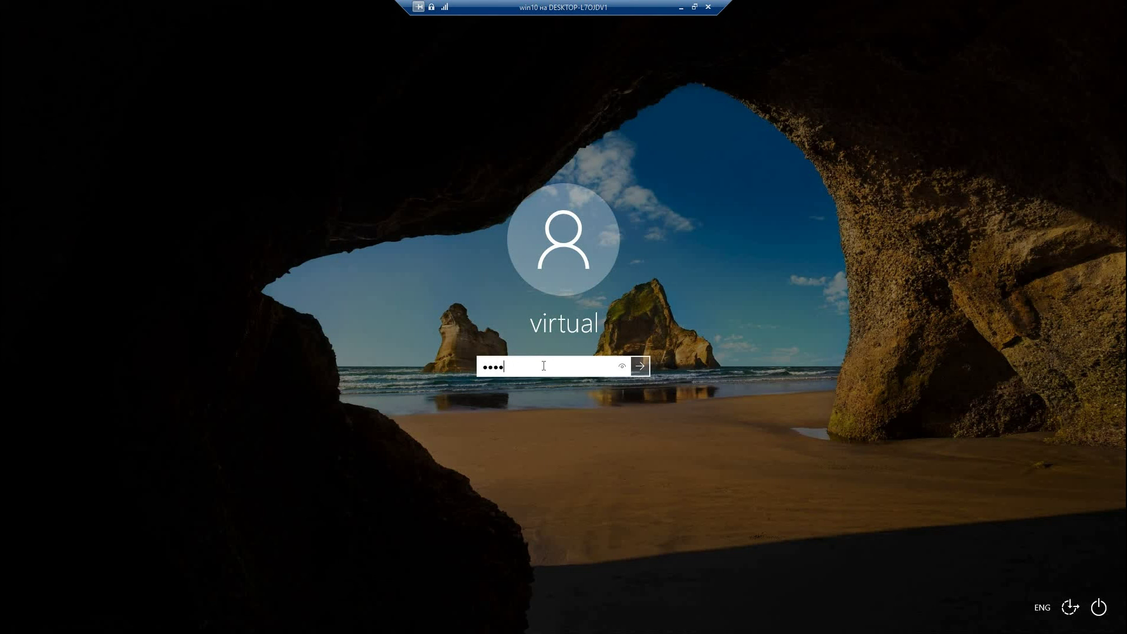
key("Return")
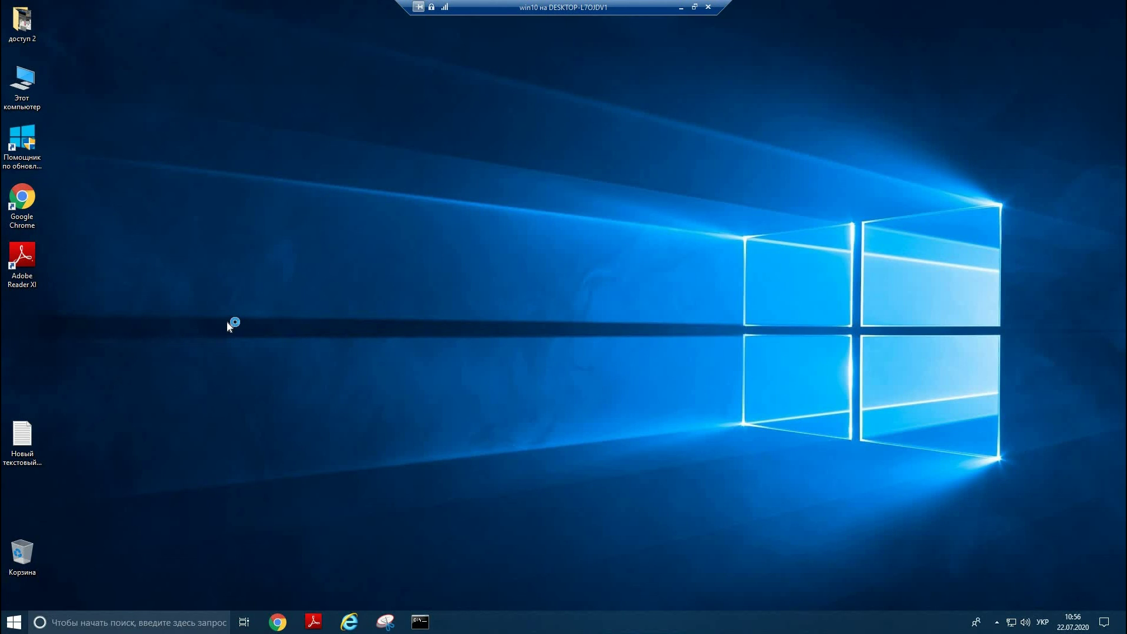
double_click(24, 26)
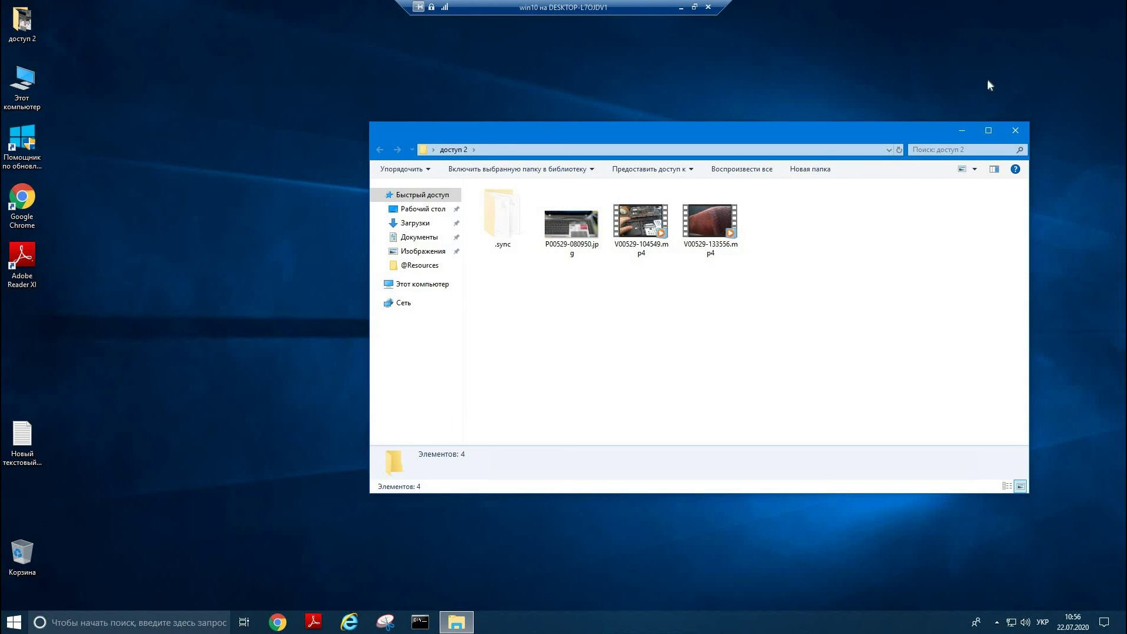
left_click(1019, 130)
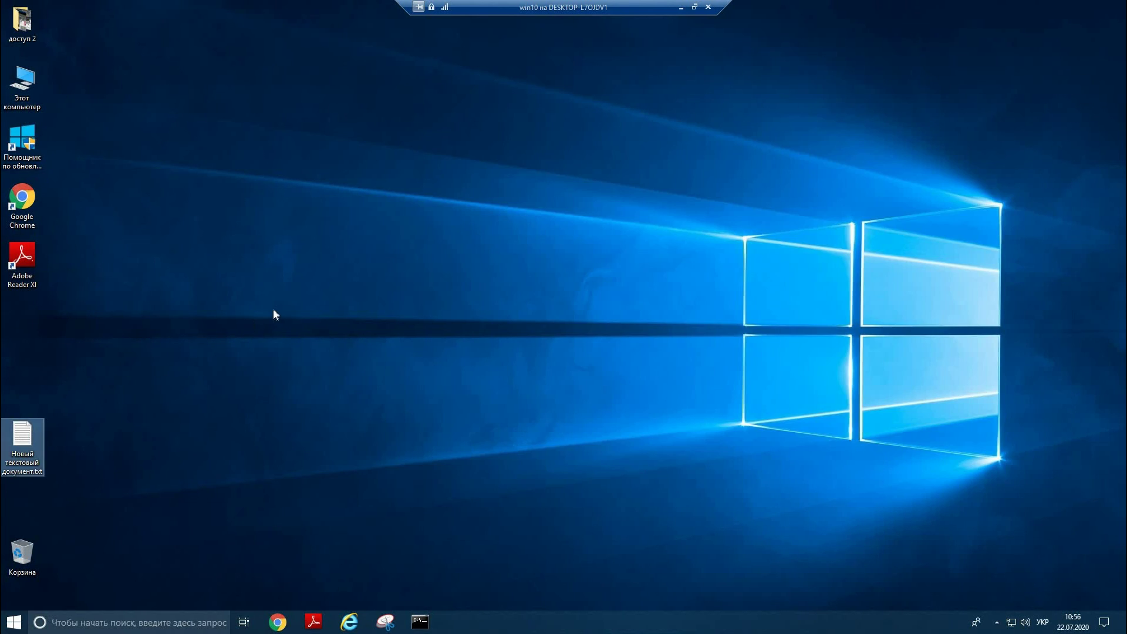